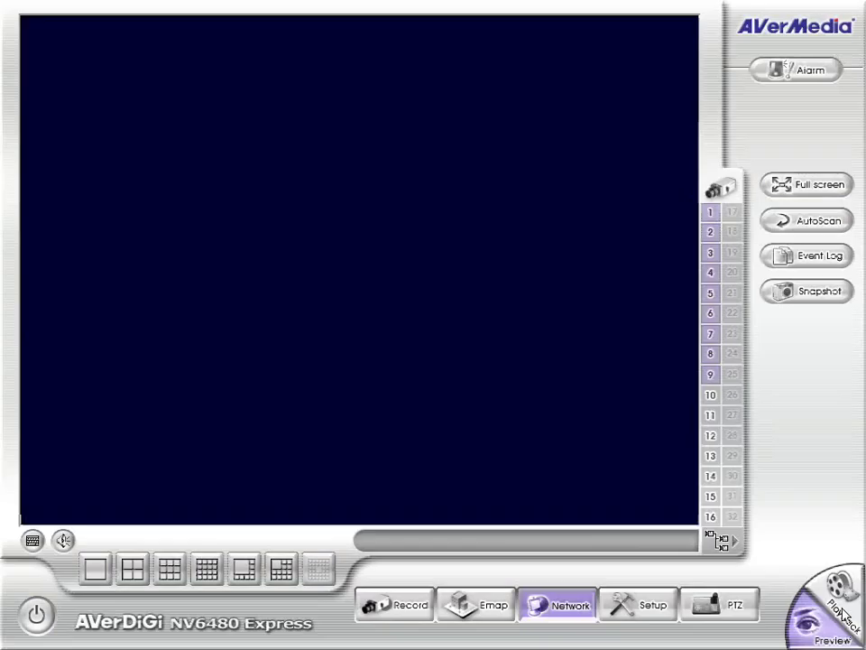
Leave full-screen Camera 4, try the 2x2 grid, then switch to the 1+7 layout.
double_click(516, 181)
double_click(516, 210)
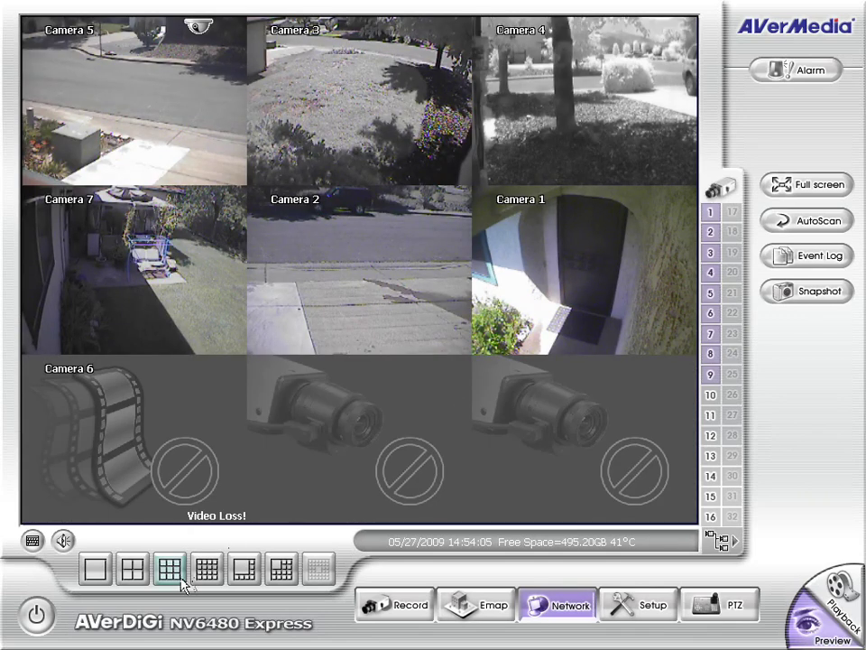
left_click(132, 572)
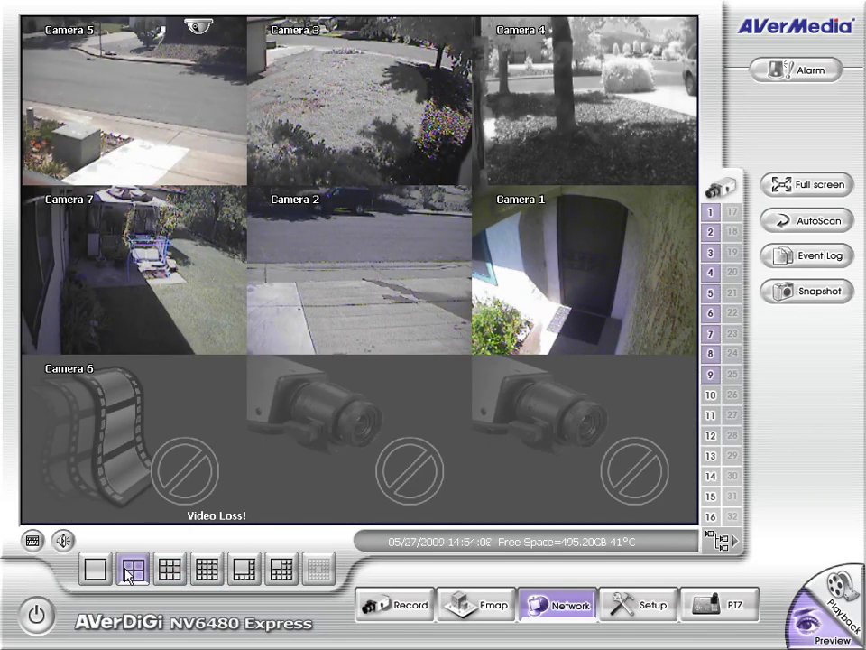
left_click(245, 569)
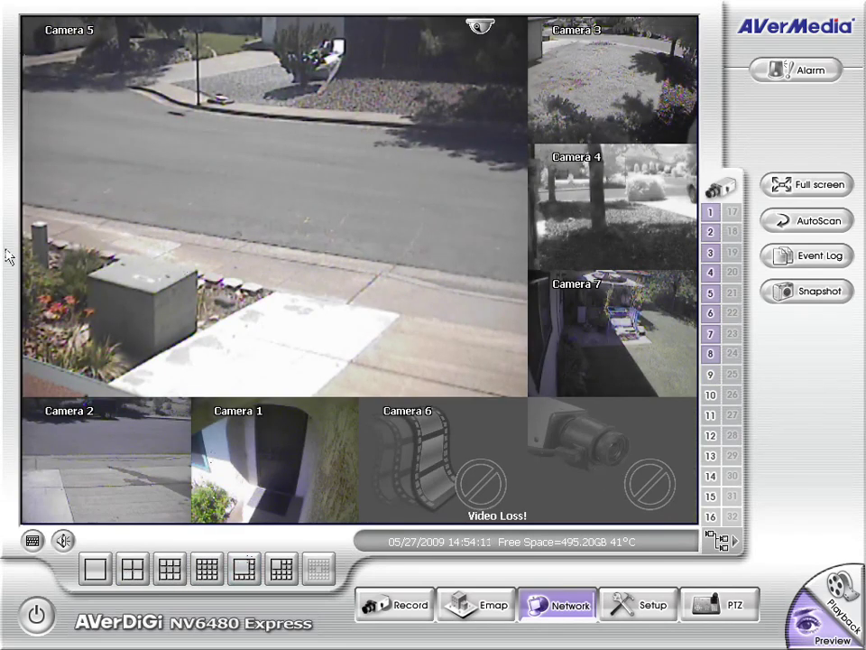
Put Camera 5 in the large tile, view it alone briefly, and bring up the PTZ controls.
left_click_drag(668, 198, 425, 193)
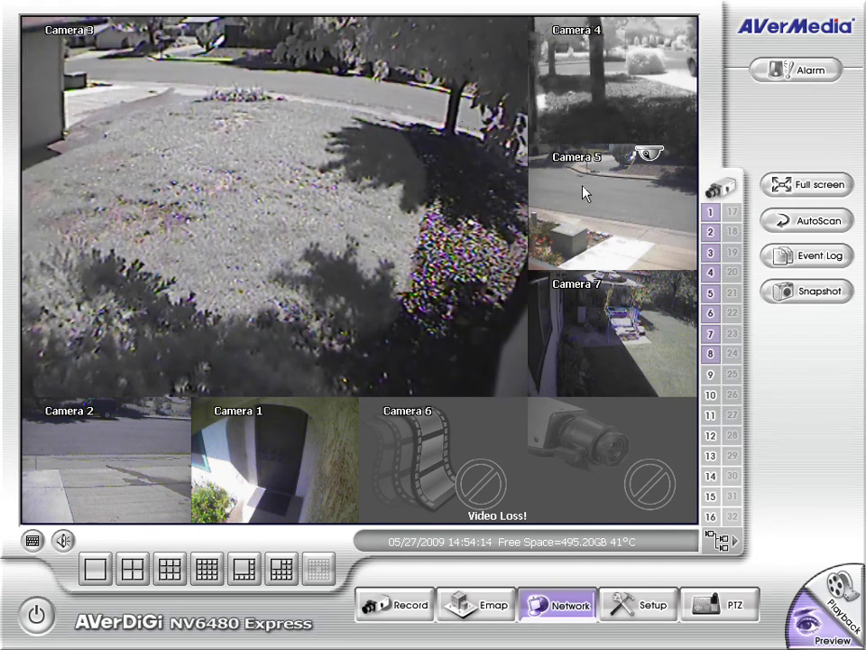
left_click_drag(586, 190, 402, 178)
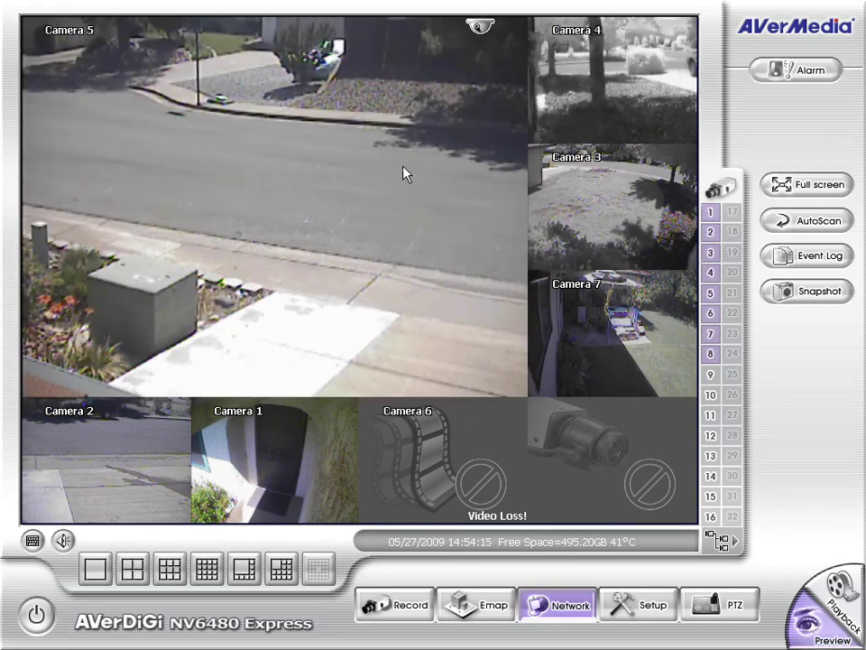
double_click(449, 62)
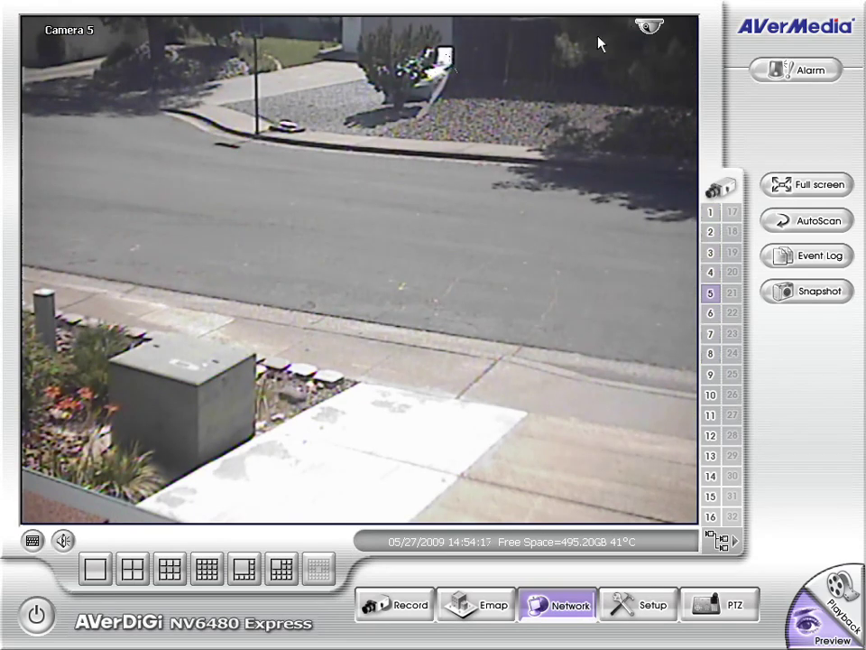
double_click(403, 147)
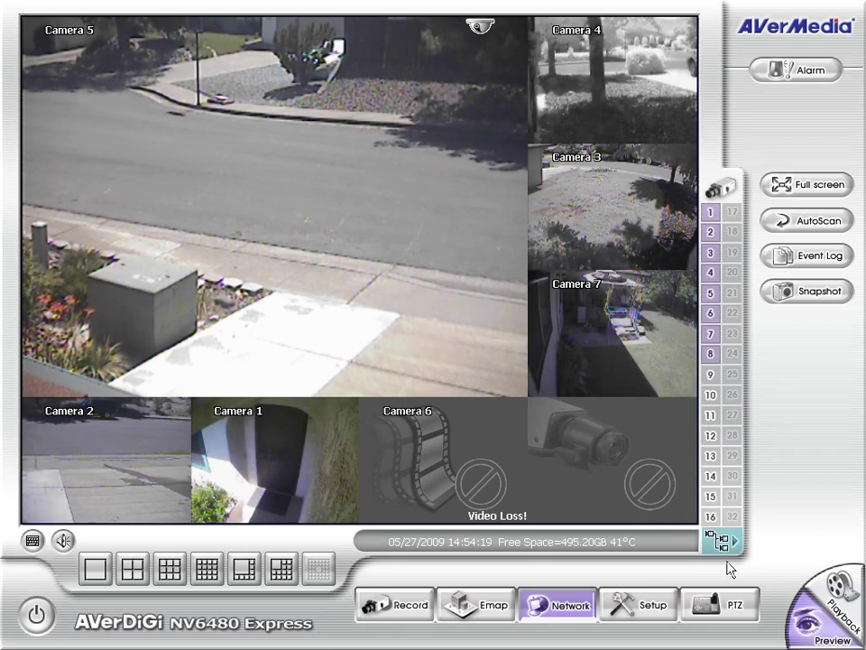
left_click(731, 612)
Show Camera 5 alone and pan it toward the tree and houses, then left.
double_click(444, 285)
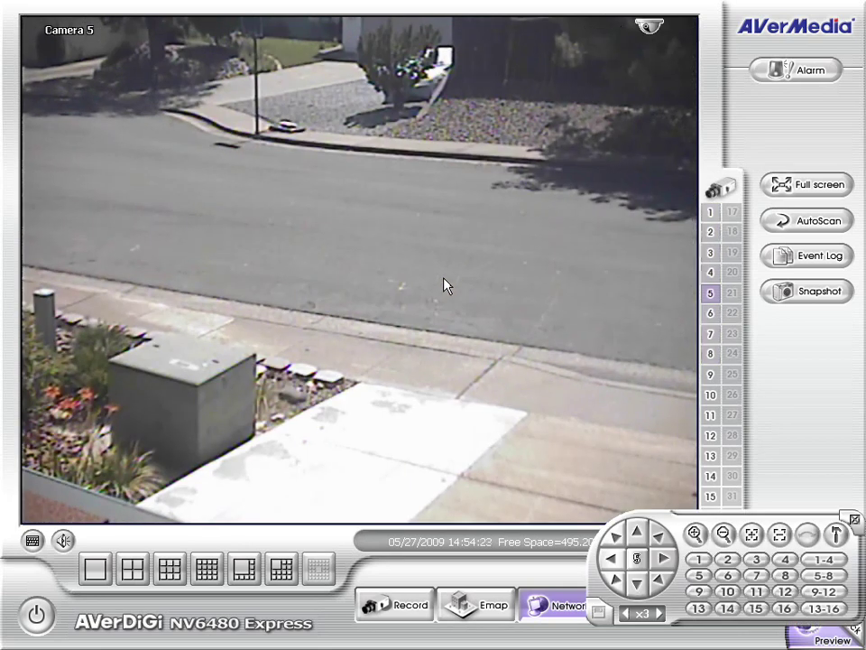
left_click(658, 538)
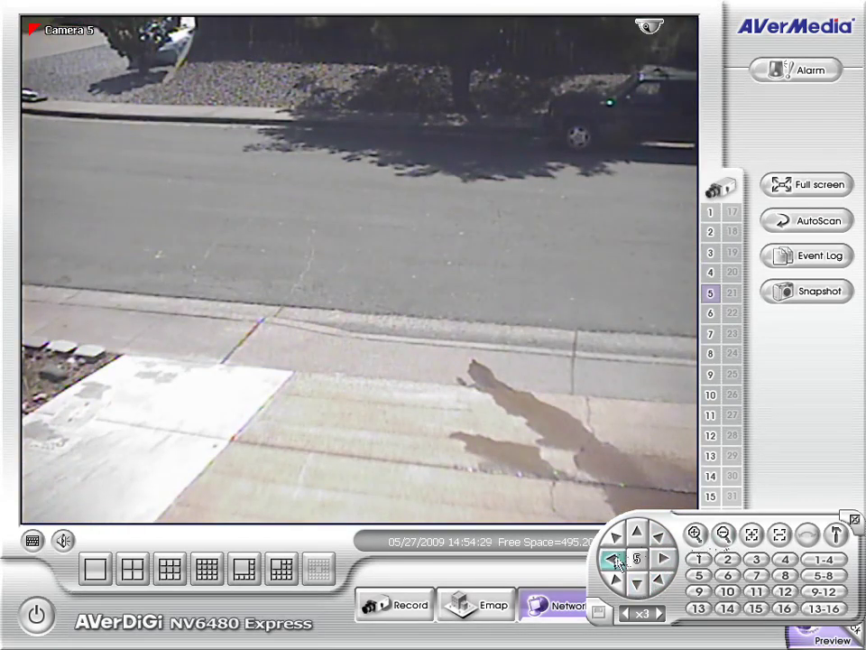
left_click(615, 561)
Return to the multi-camera grid, close the PTZ panel, and switch to Playback.
double_click(474, 348)
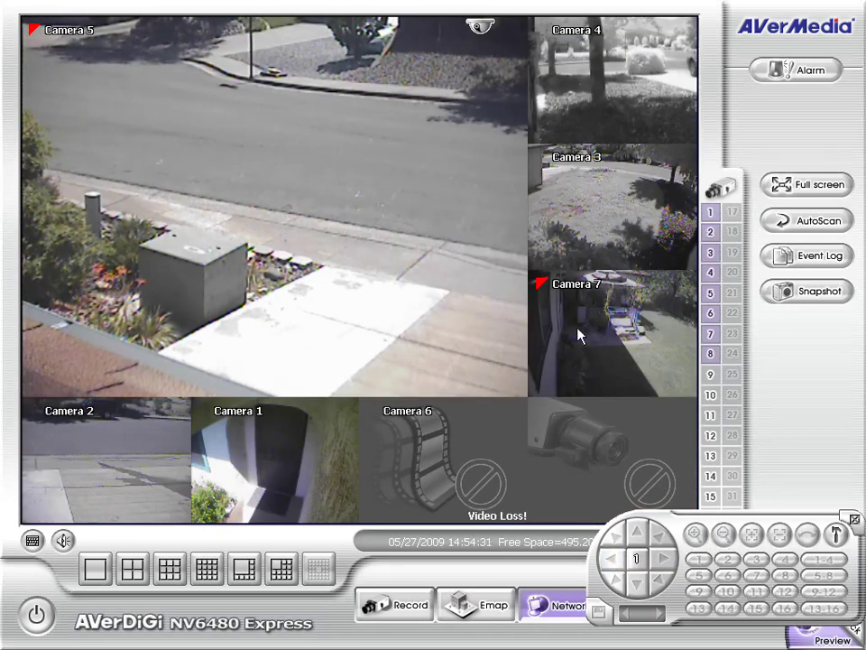
left_click(851, 520)
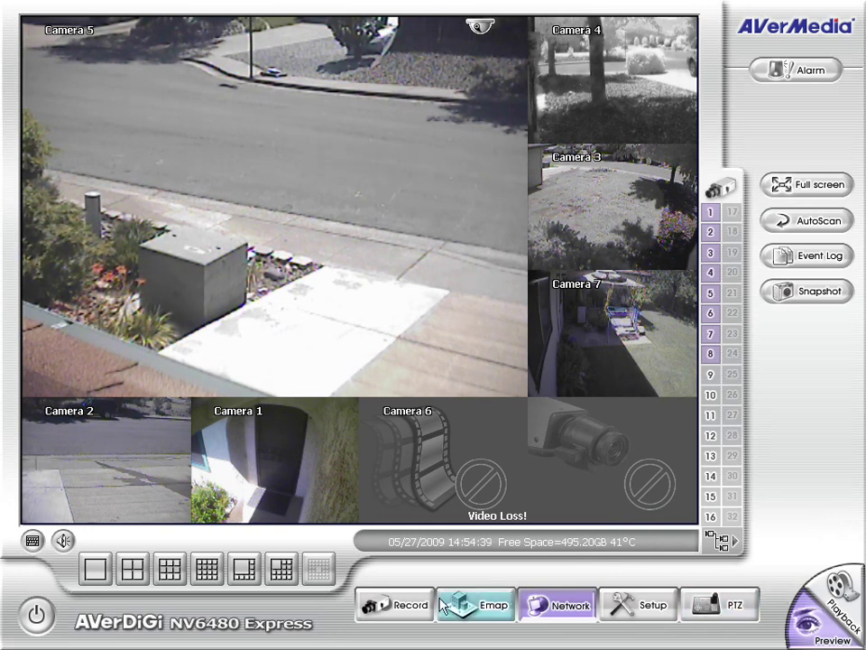
left_click(857, 609)
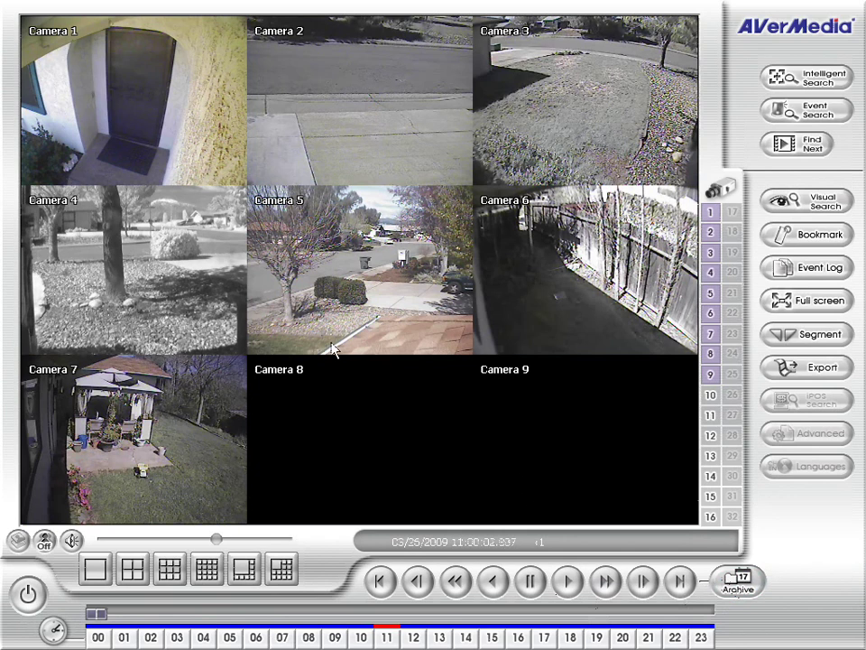
In the Archive calendar, choose April 16, 2009 and start playback at hour 12.
left_click(739, 589)
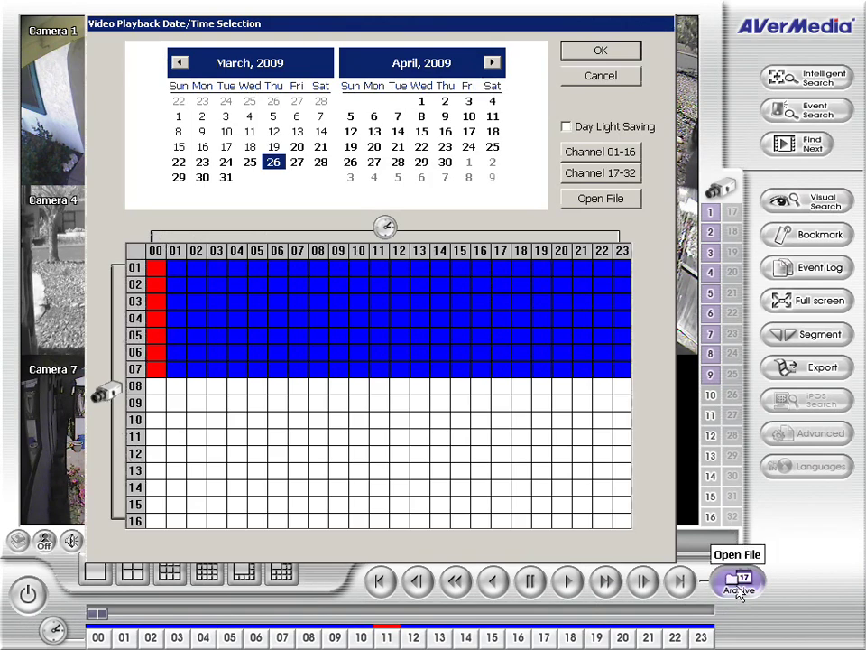
left_click(374, 162)
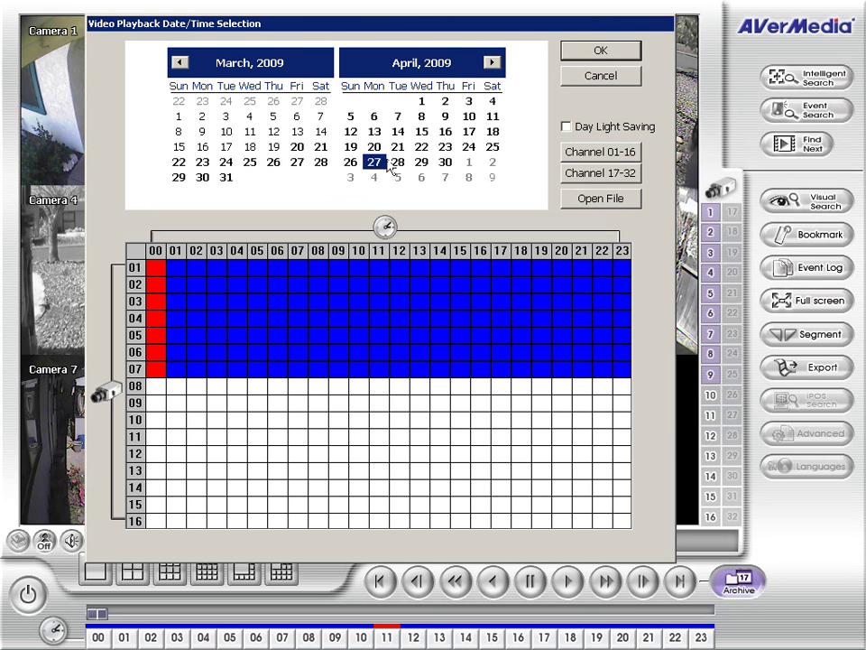
left_click(421, 148)
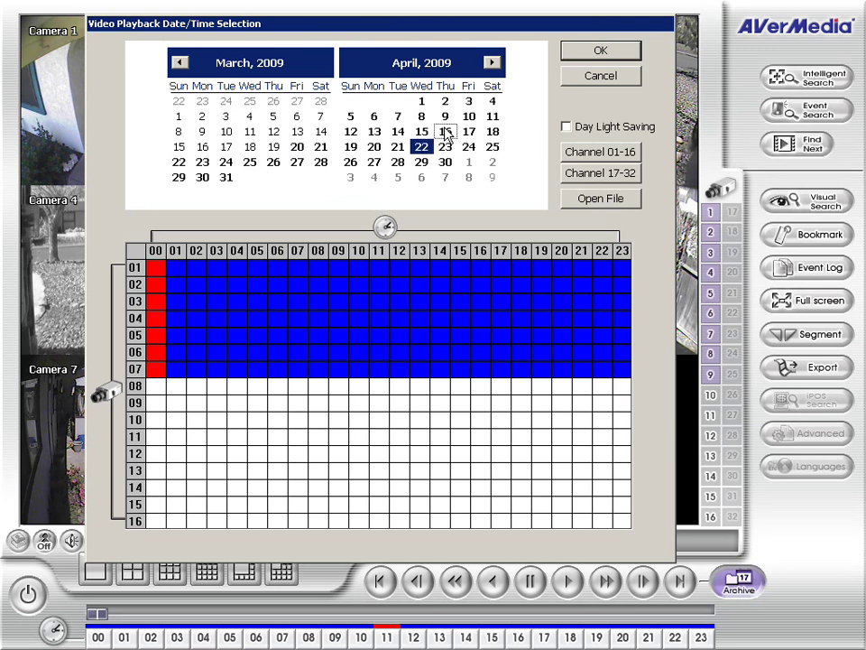
left_click(445, 133)
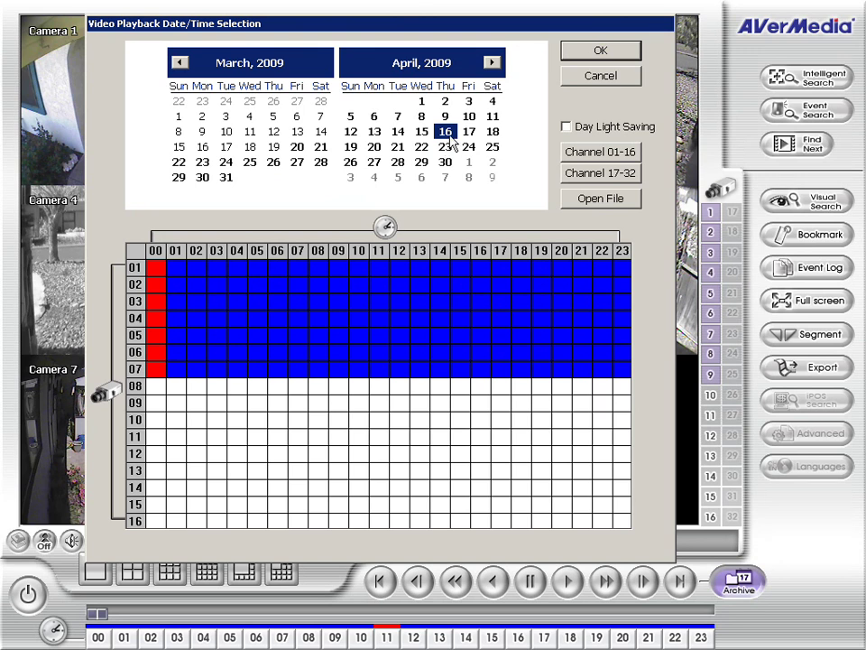
left_click(297, 147)
left_click(273, 147)
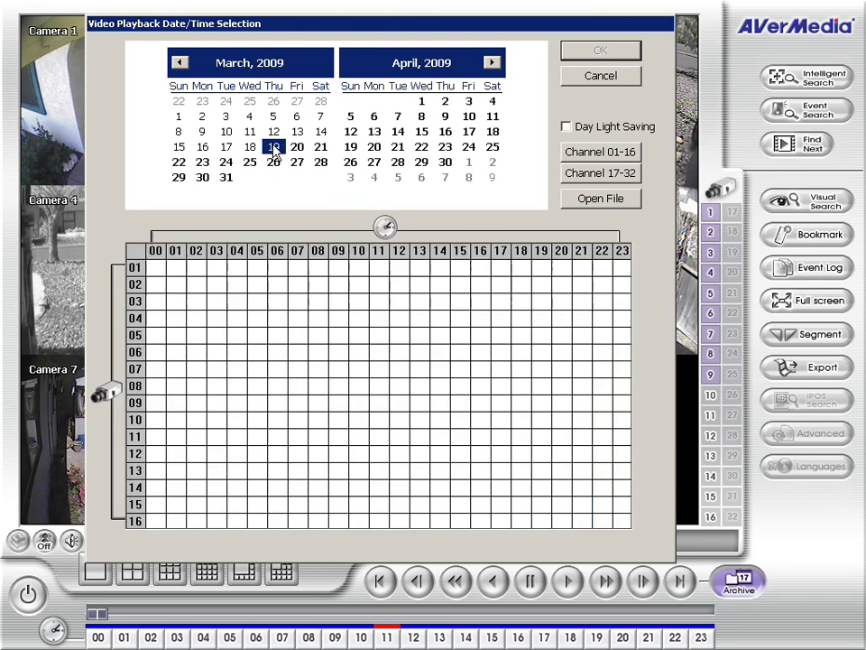
left_click(446, 132)
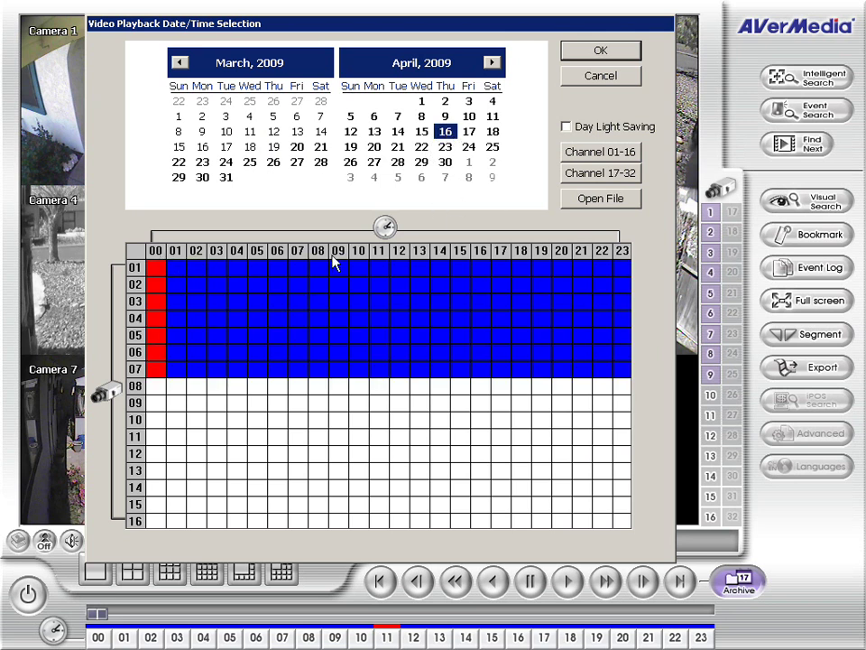
left_click(399, 270)
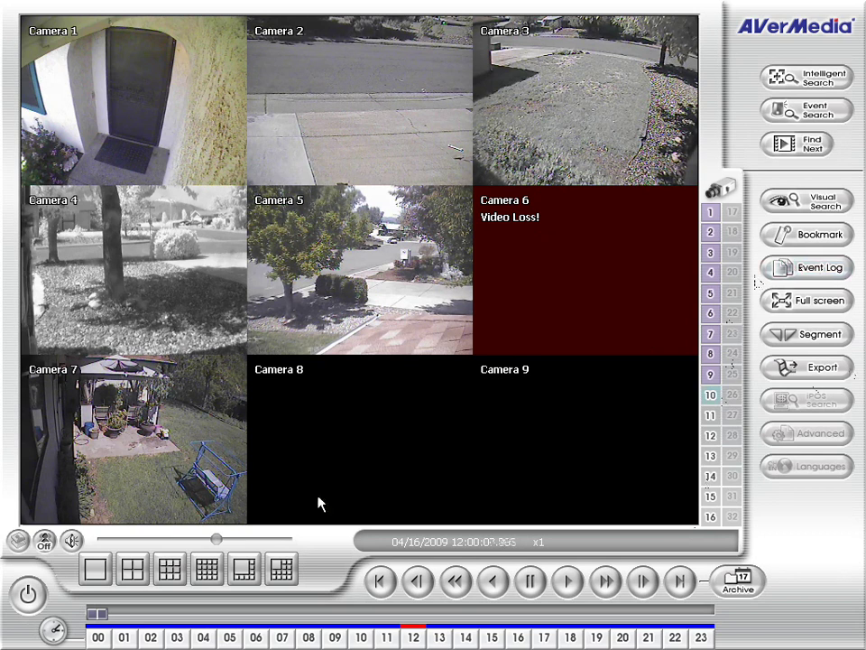
Return to the live Preview, sign in to Setup with the password, and open System settings.
left_click(49, 597)
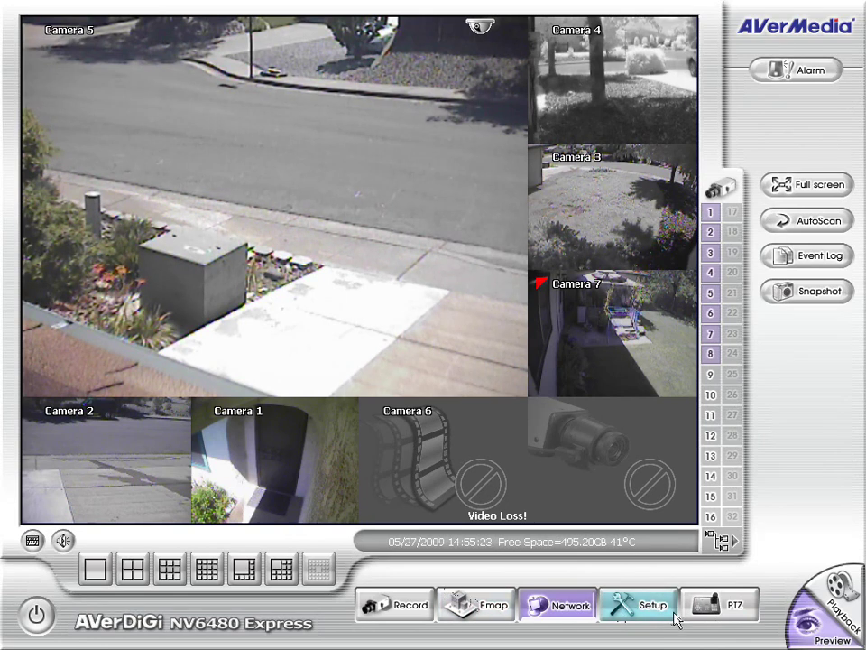
left_click(624, 608)
type("d")
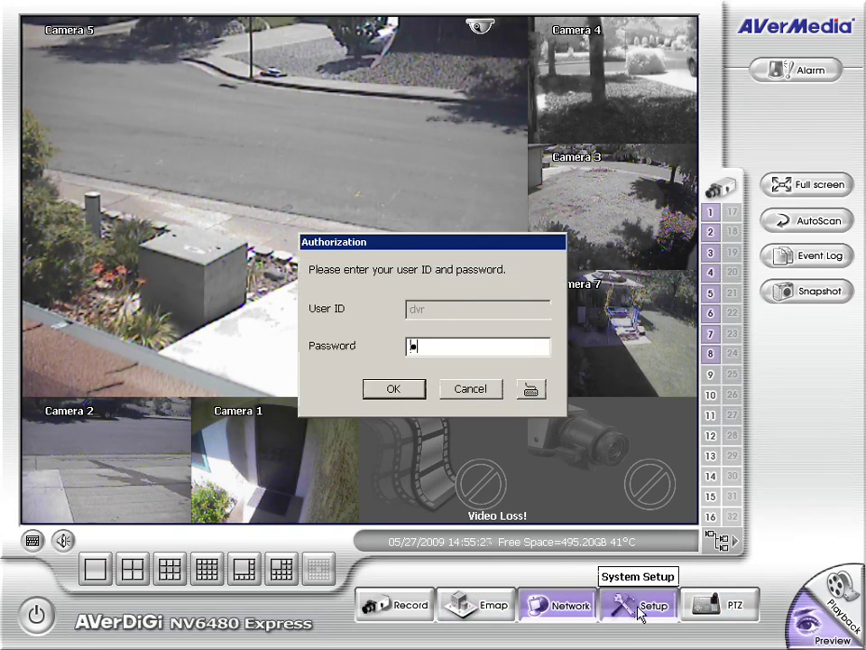
type("vr")
key("Return")
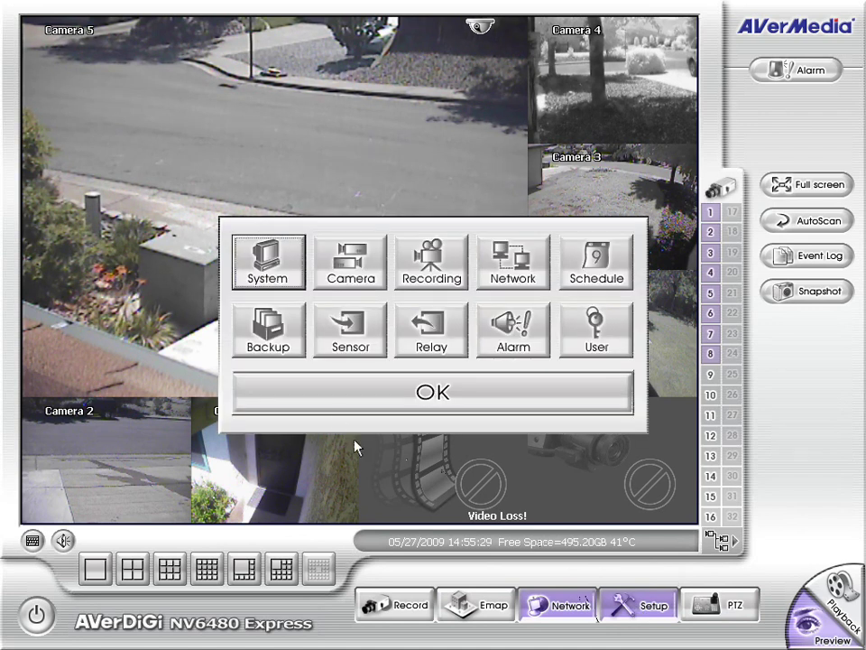
left_click(270, 282)
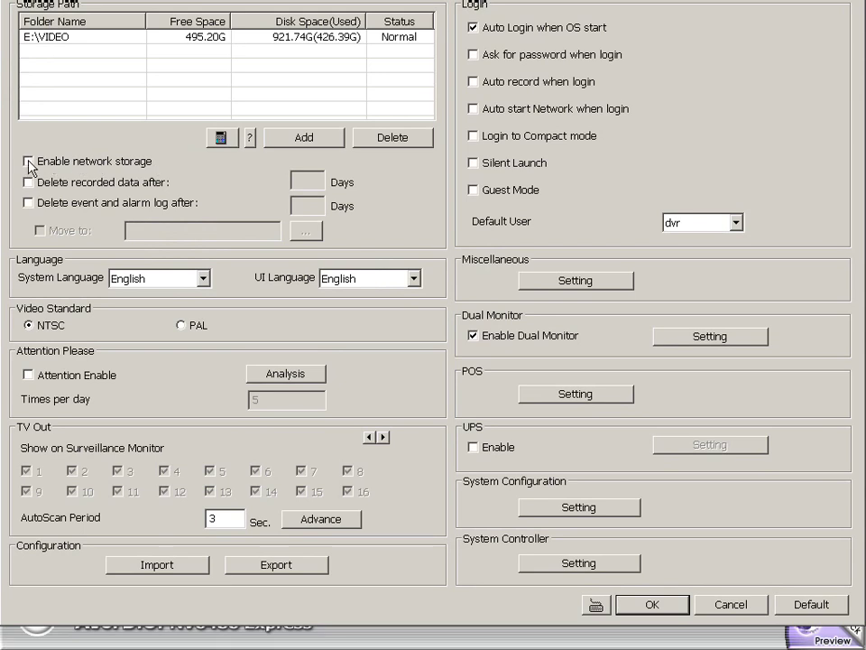
Add Z:\VIDEOSTORAGE as a storage path, then delete it, leaving only E:\VIDEO.
left_click(301, 136)
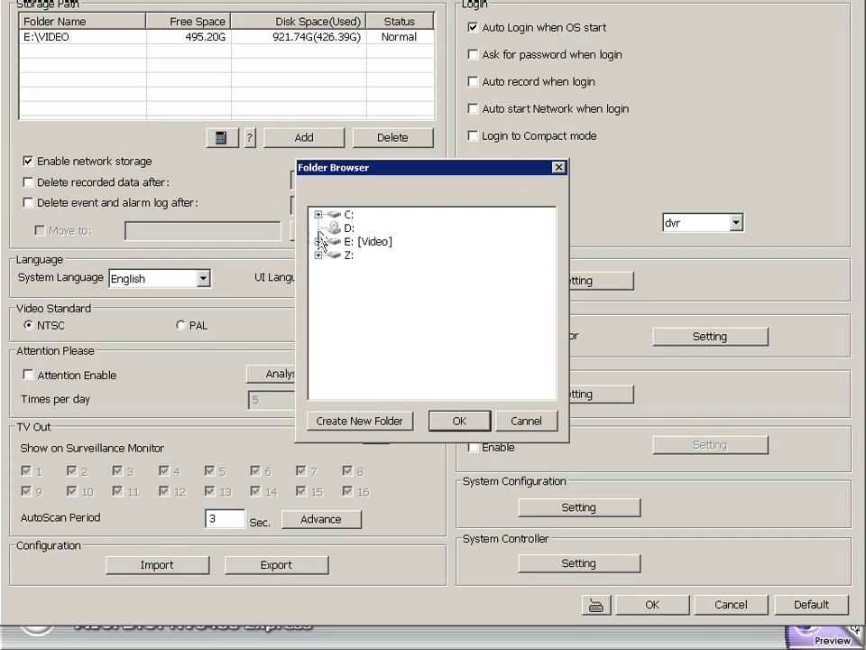
left_click(319, 256)
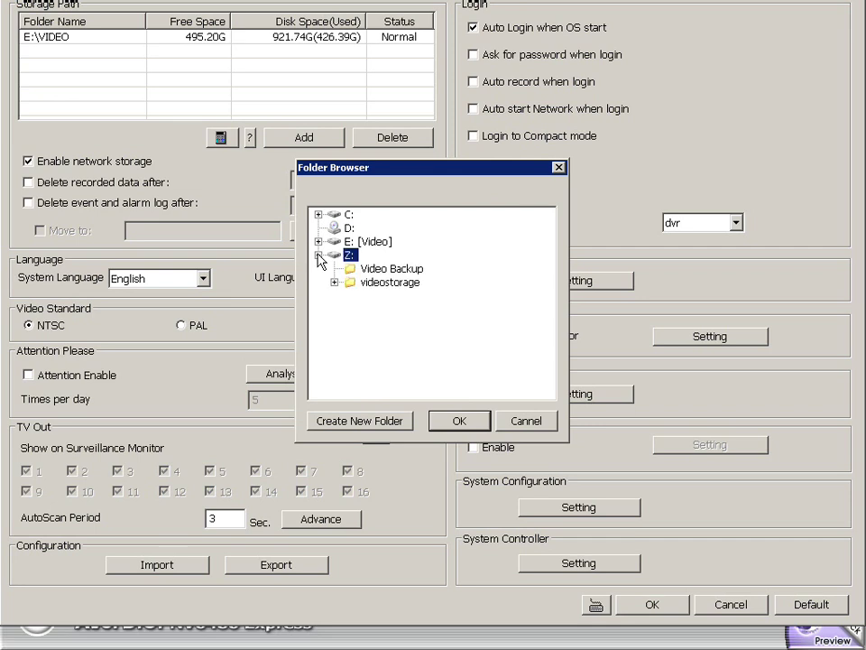
left_click(391, 284)
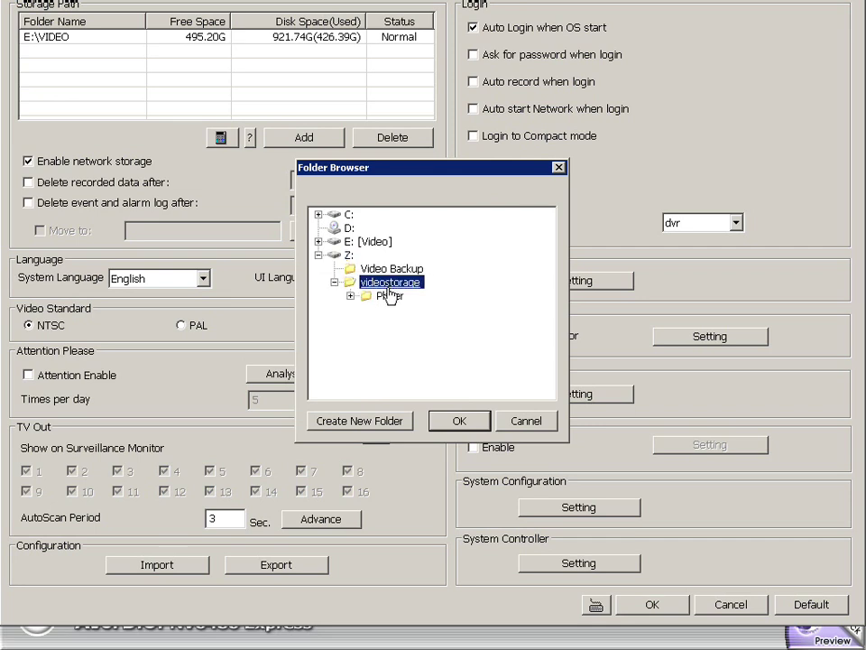
left_click(464, 431)
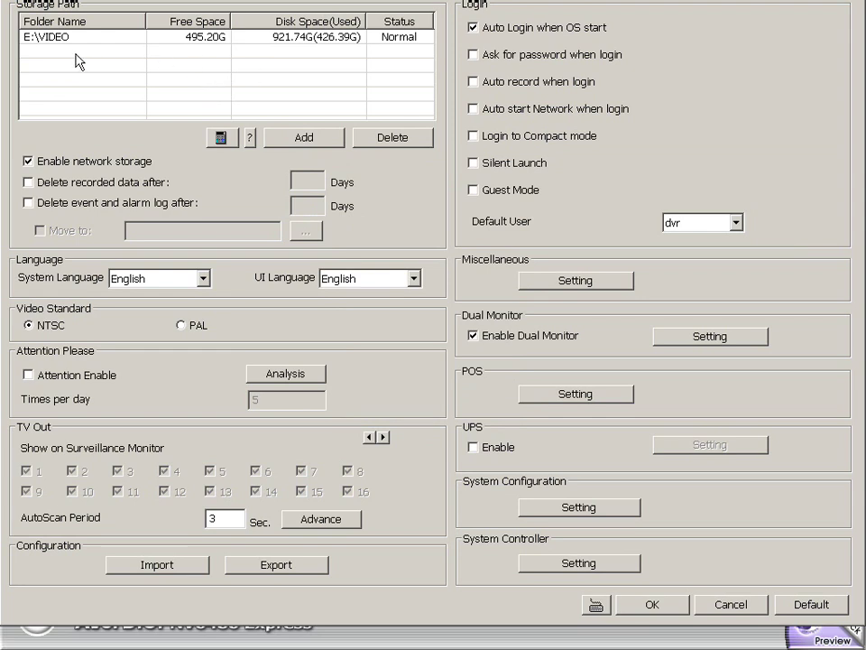
left_click(112, 57)
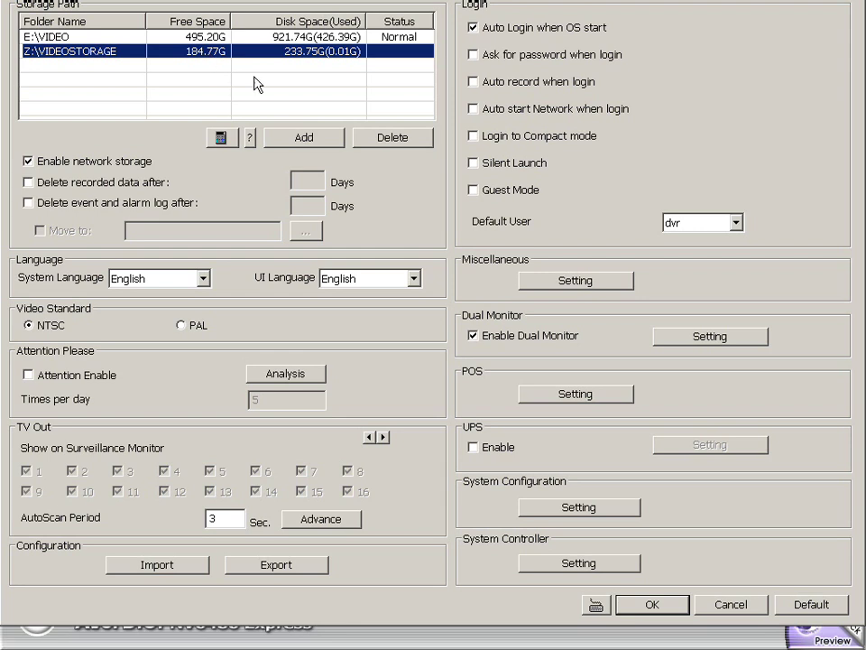
left_click(396, 139)
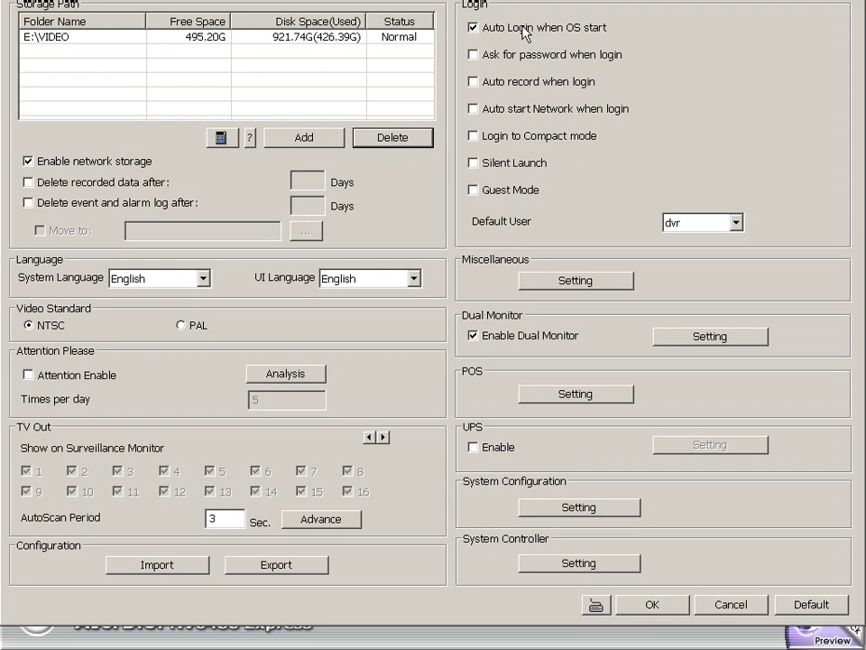
Keep dual monitor as DVR main system on monitor one, EMap/Playback on monitor two, and confirm.
left_click(703, 345)
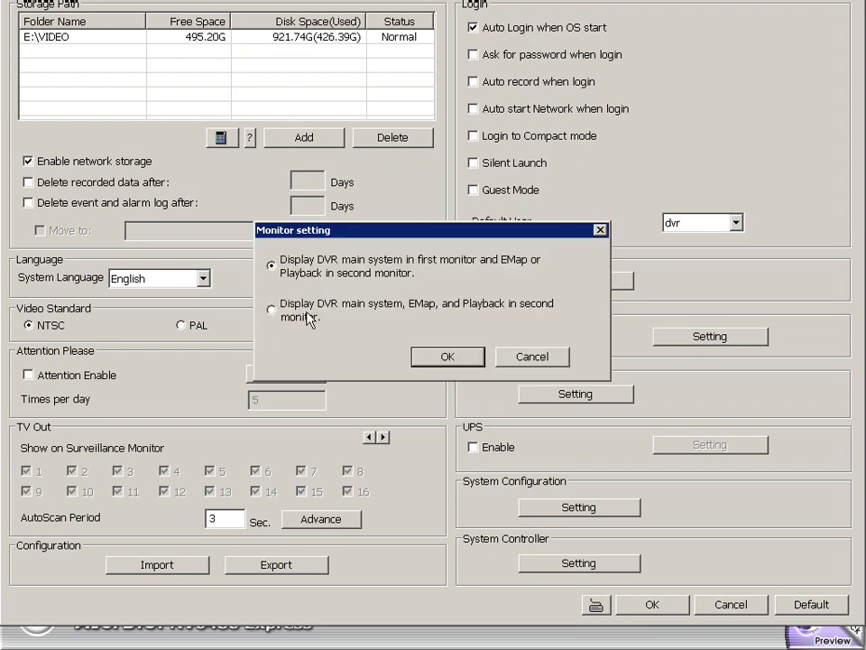
left_click(290, 313)
left_click(287, 273)
left_click(448, 359)
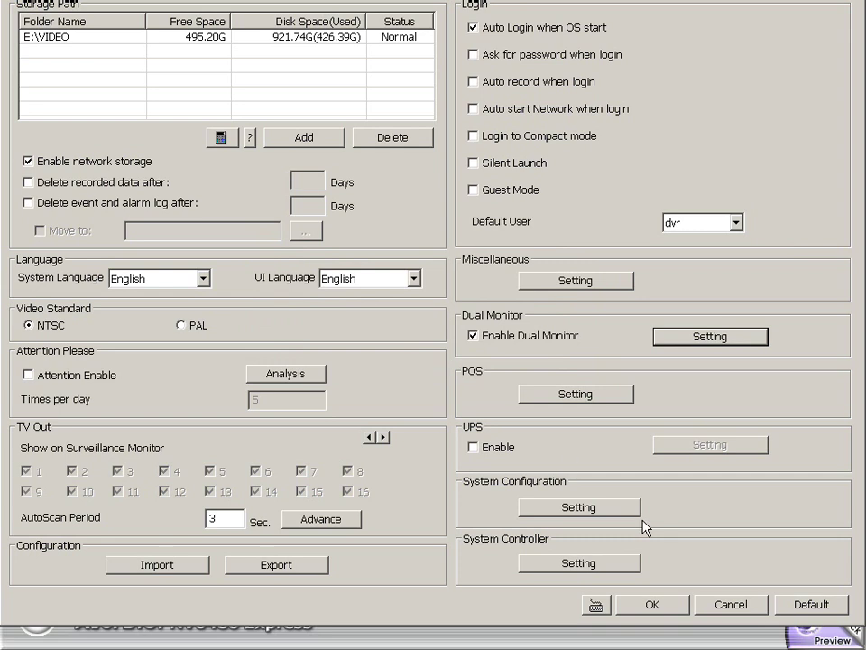
left_click(652, 605)
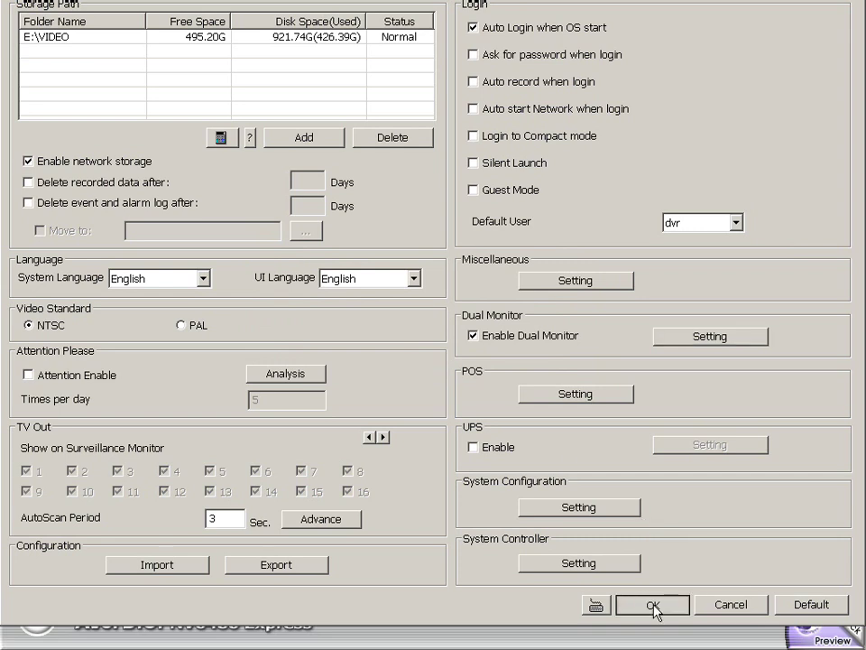
Save the system settings, then set Camera 1 brightness to 48 with noise reduction on.
left_click(654, 607)
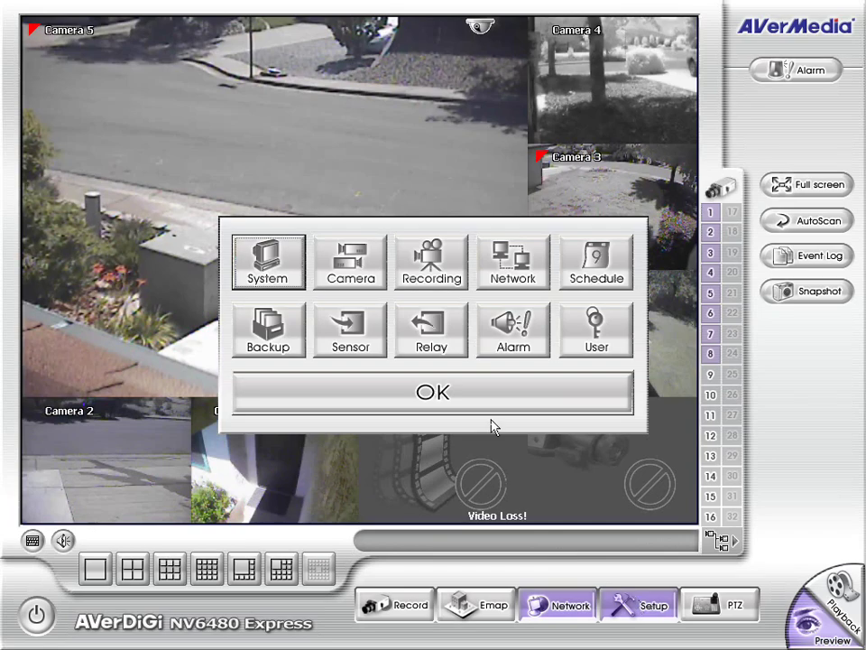
left_click(372, 267)
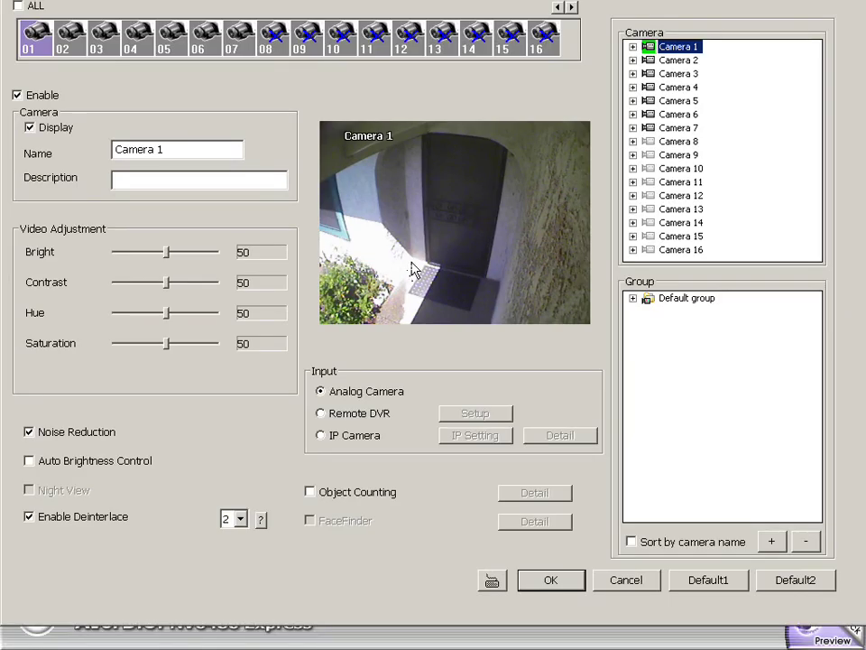
left_click_drag(211, 252, 159, 256)
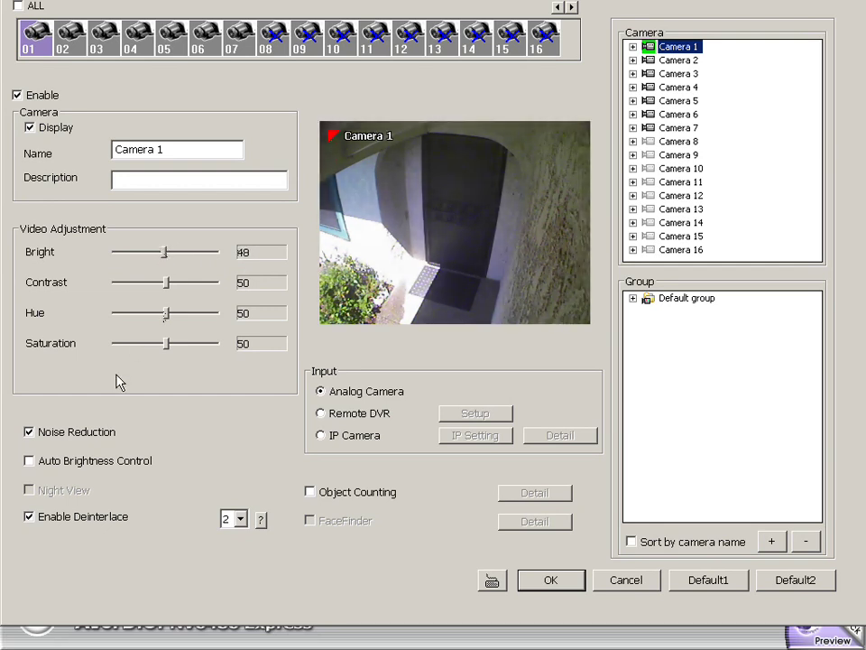
left_click(29, 433)
left_click(29, 433)
Turn on Auto Brightness Control, leave Night View off, and keep deinterlacing enabled for Camera 1.
left_click(29, 461)
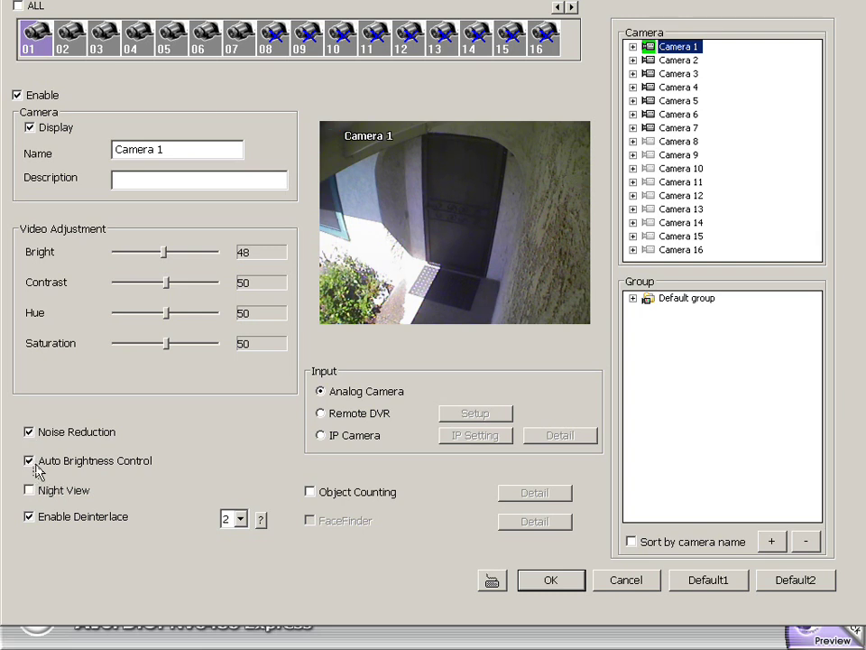
left_click(30, 461)
left_click(34, 463)
left_click(30, 491)
left_click(30, 518)
left_click(31, 518)
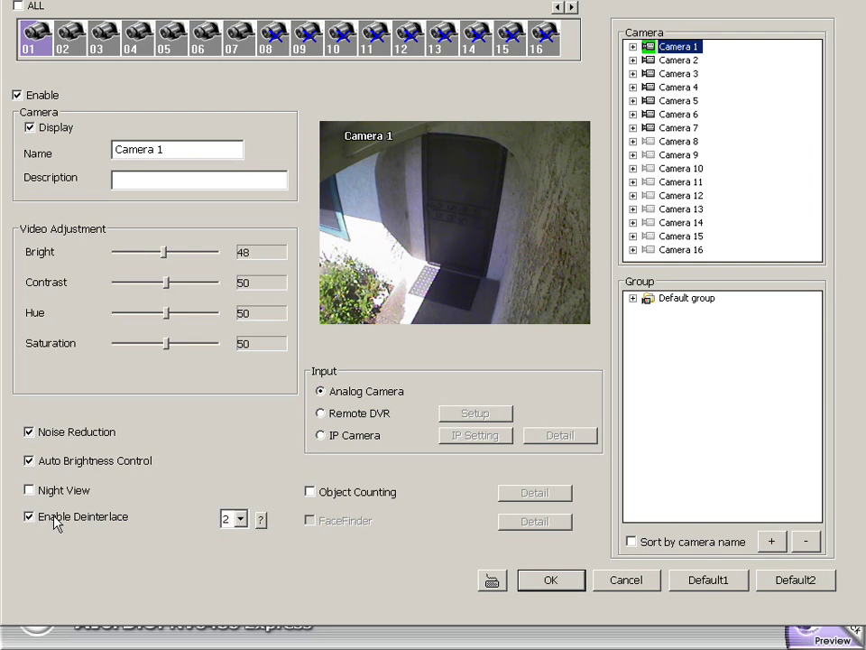
left_click(320, 414)
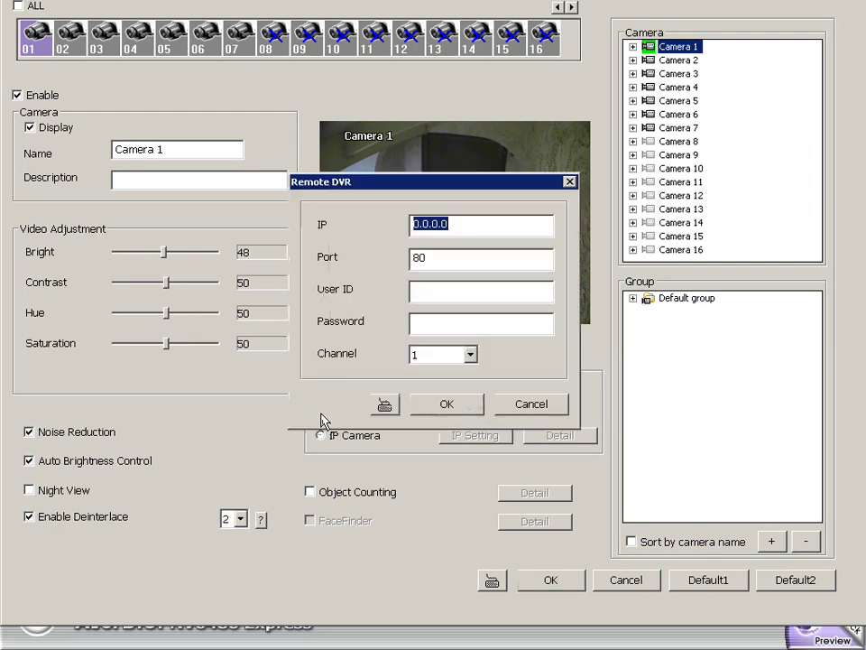
left_click(499, 411)
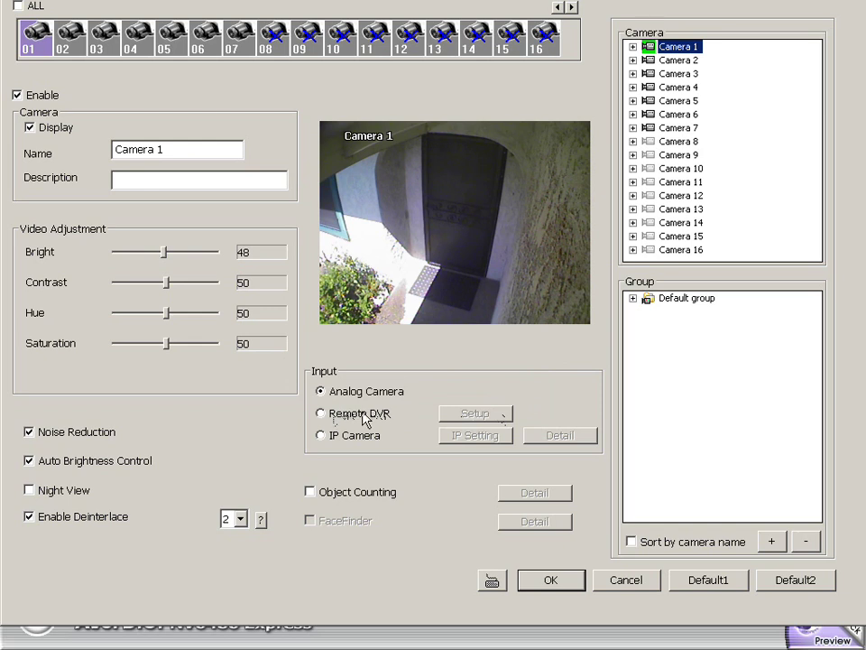
left_click(330, 413)
left_click(447, 224)
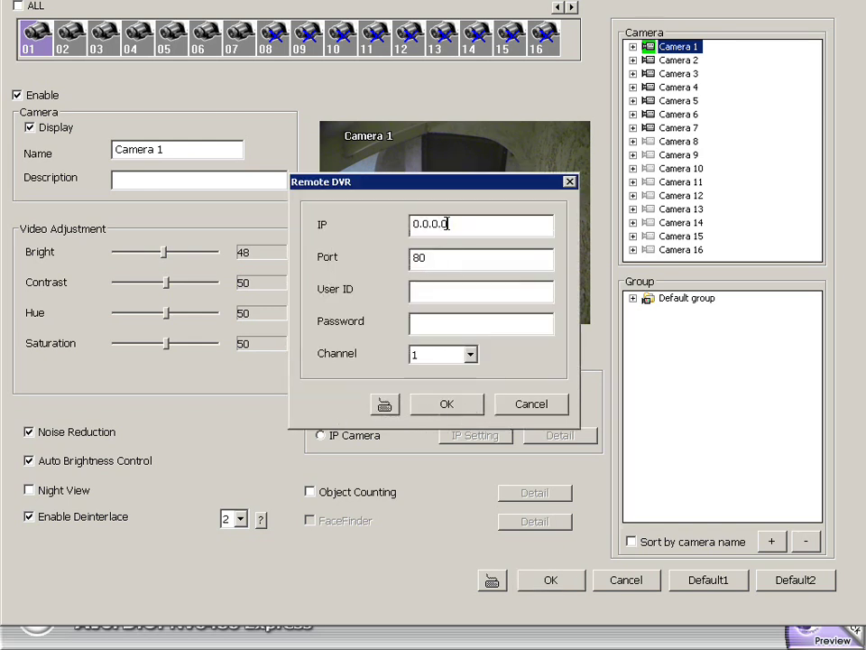
left_click_drag(458, 223, 357, 226)
left_click(442, 292)
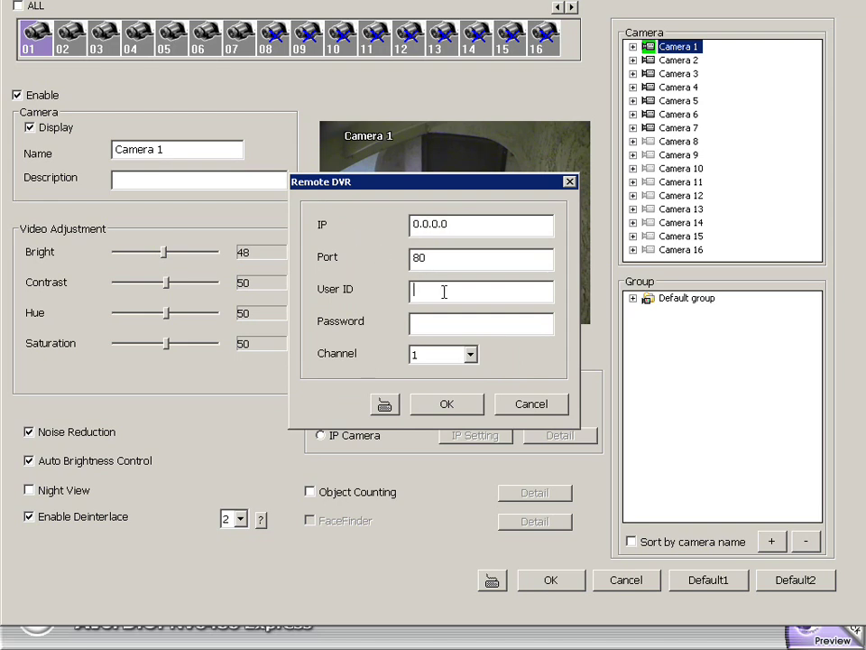
left_click(452, 224)
type("124.14.142.12")
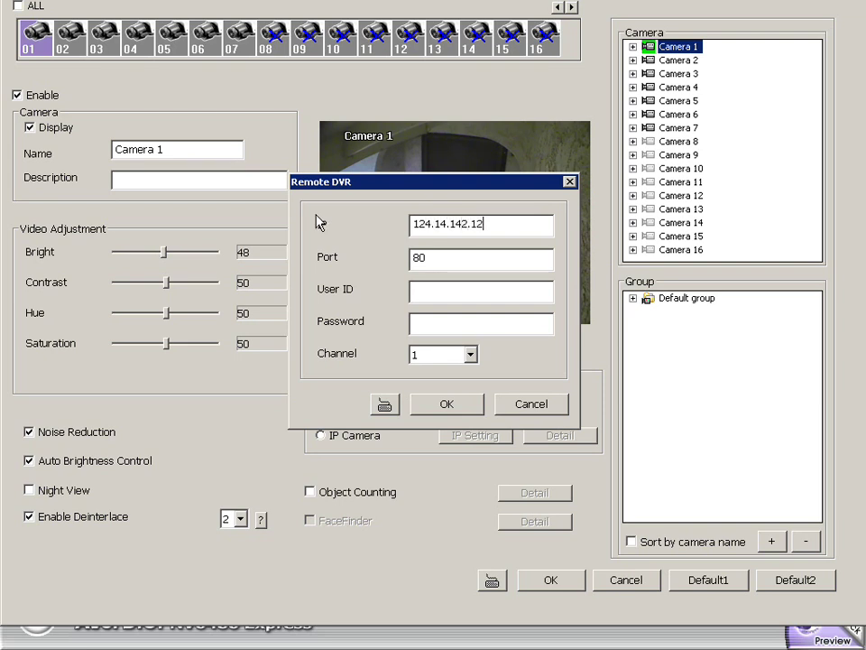
left_click(431, 258)
left_click(470, 360)
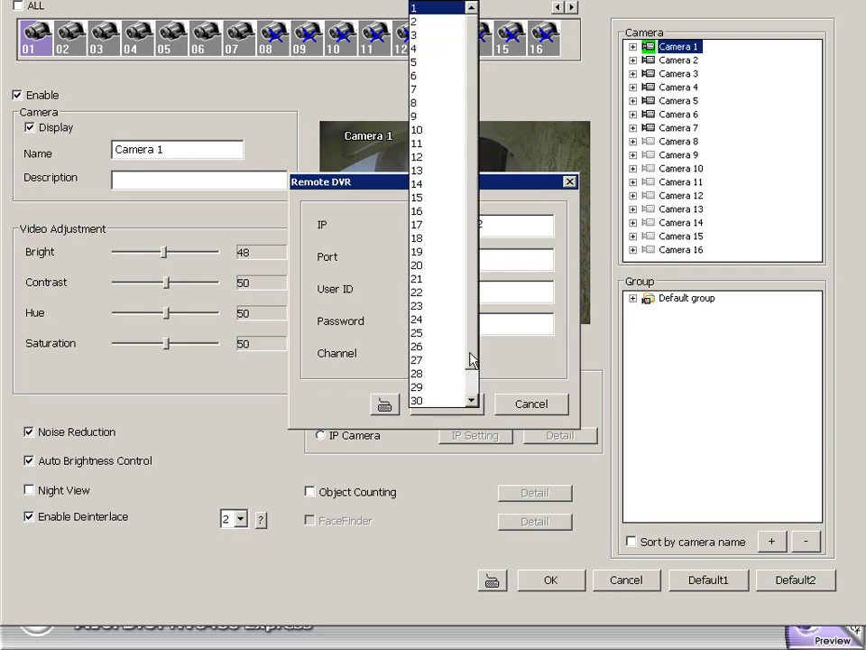
left_click_drag(470, 358, 470, 261)
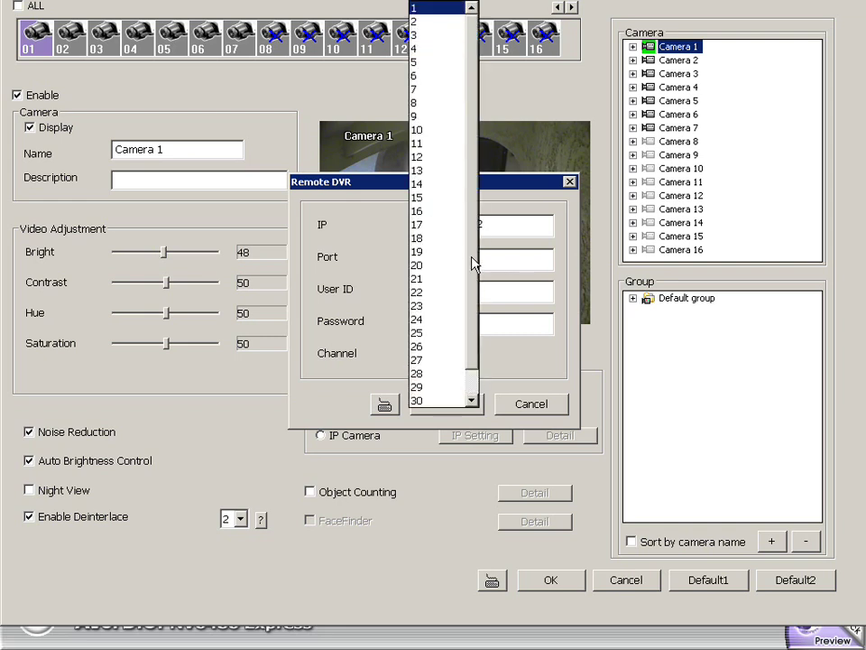
left_click(427, 145)
left_click(532, 403)
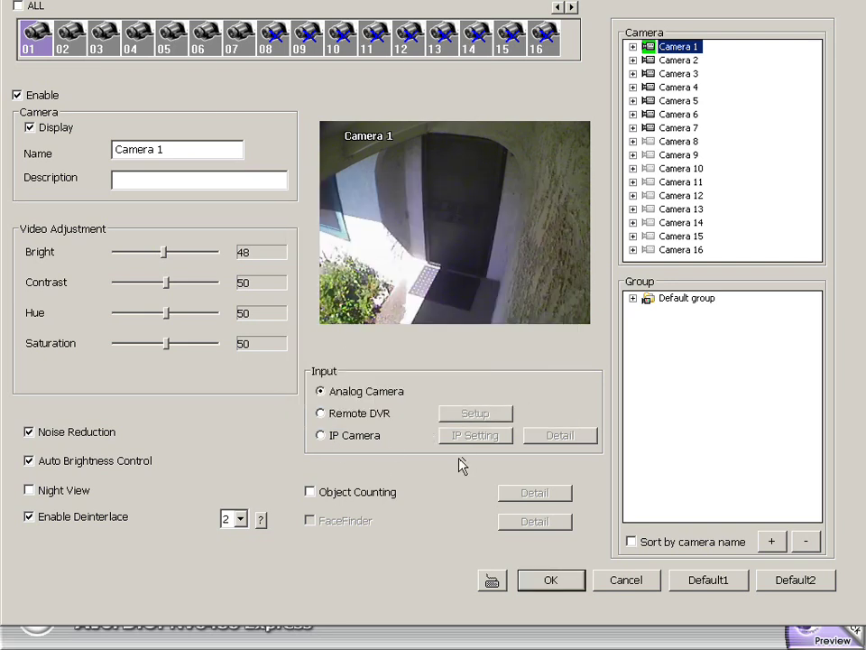
Browse the IP Setting protocols (AXIS, JVC, SONY) and the SONY DF70 model, then cancel.
left_click(330, 435)
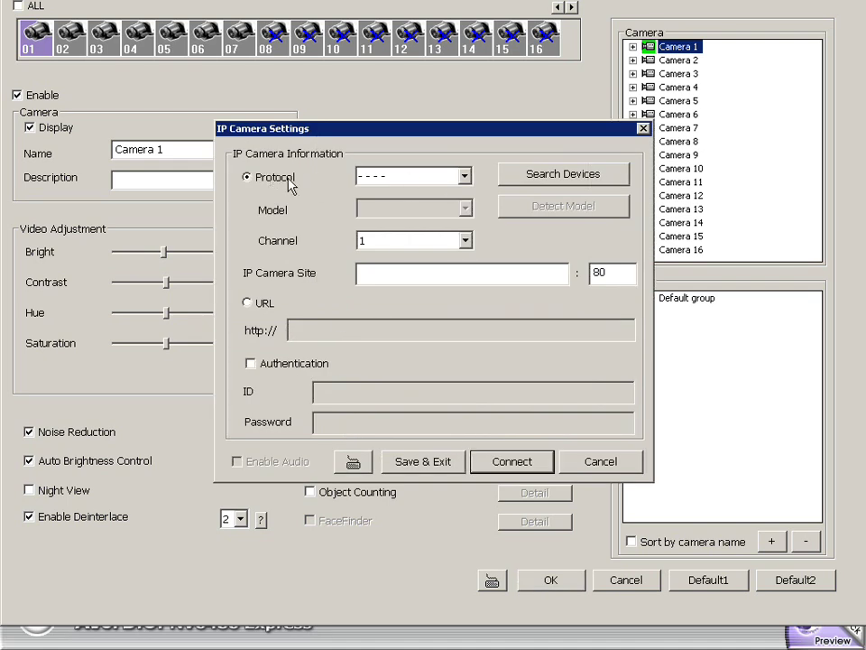
left_click(448, 179)
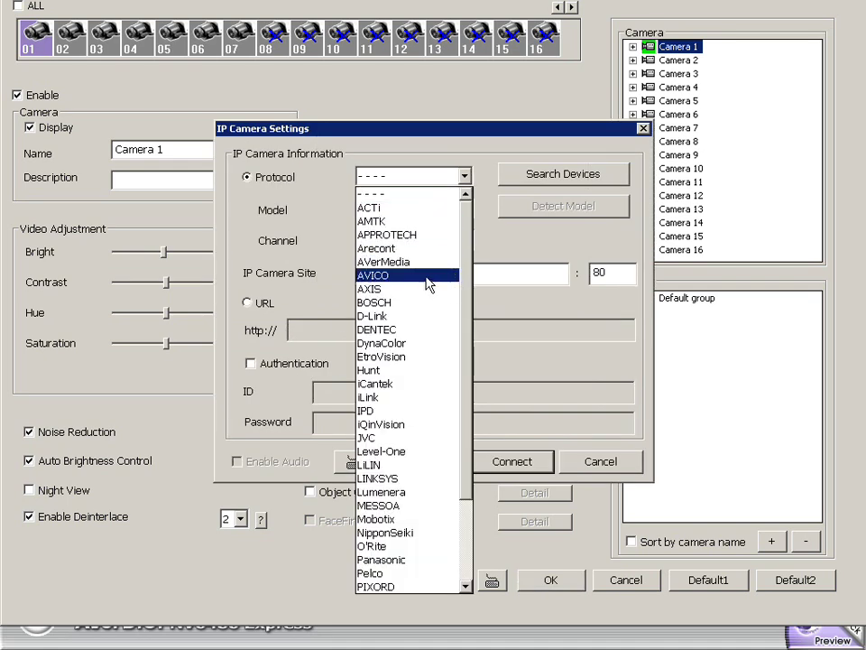
left_click(430, 288)
left_click(464, 176)
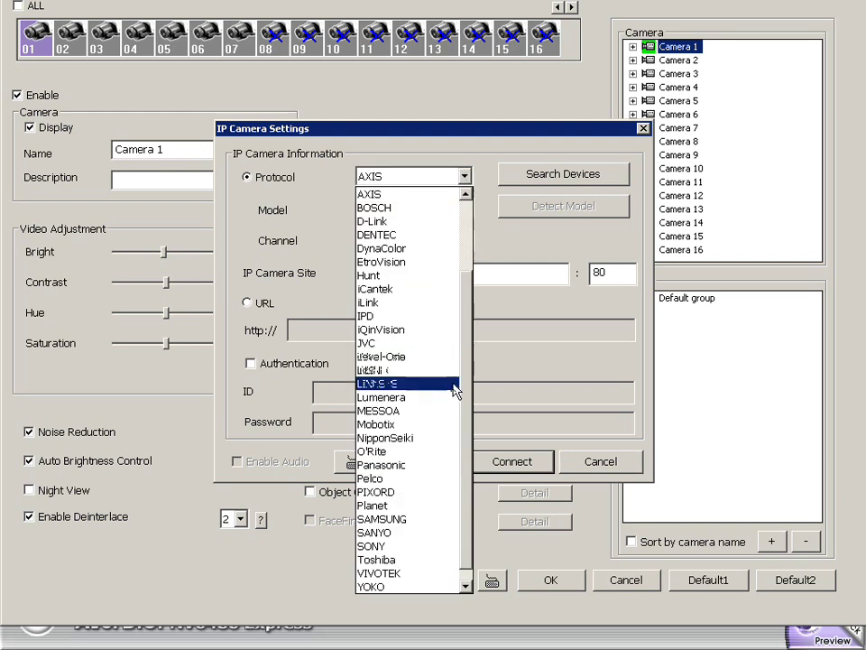
left_click(459, 344)
left_click(464, 176)
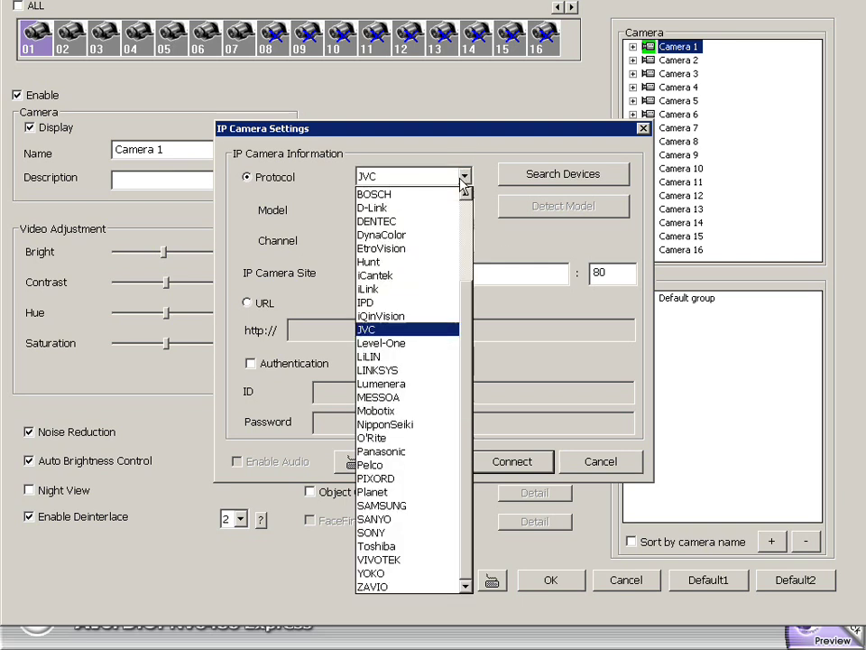
left_click(424, 532)
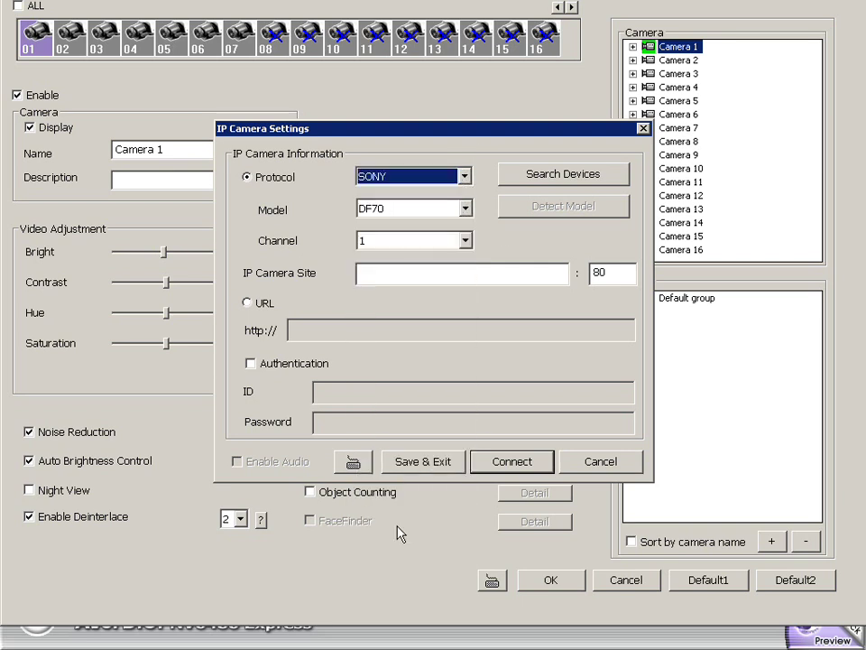
left_click(465, 208)
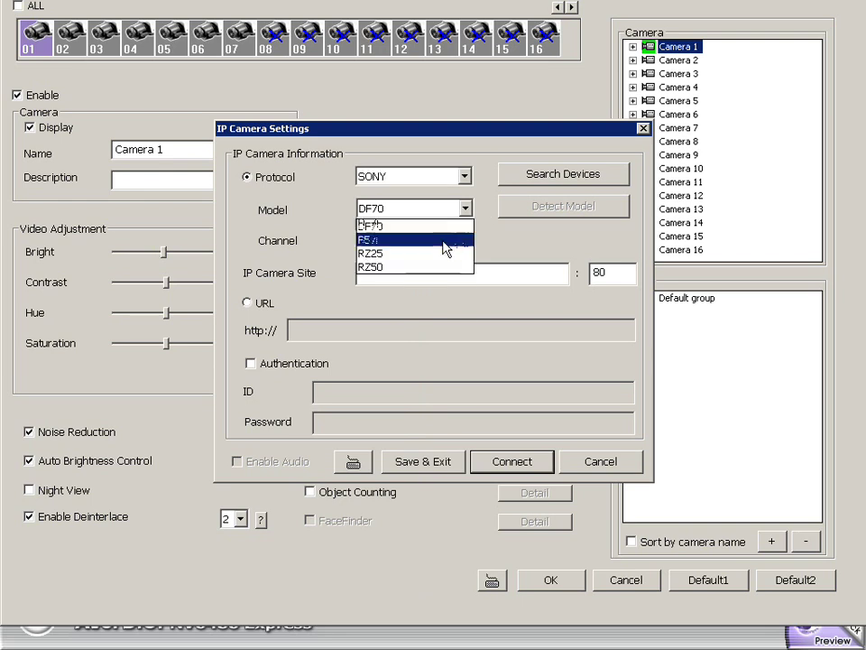
left_click(514, 259)
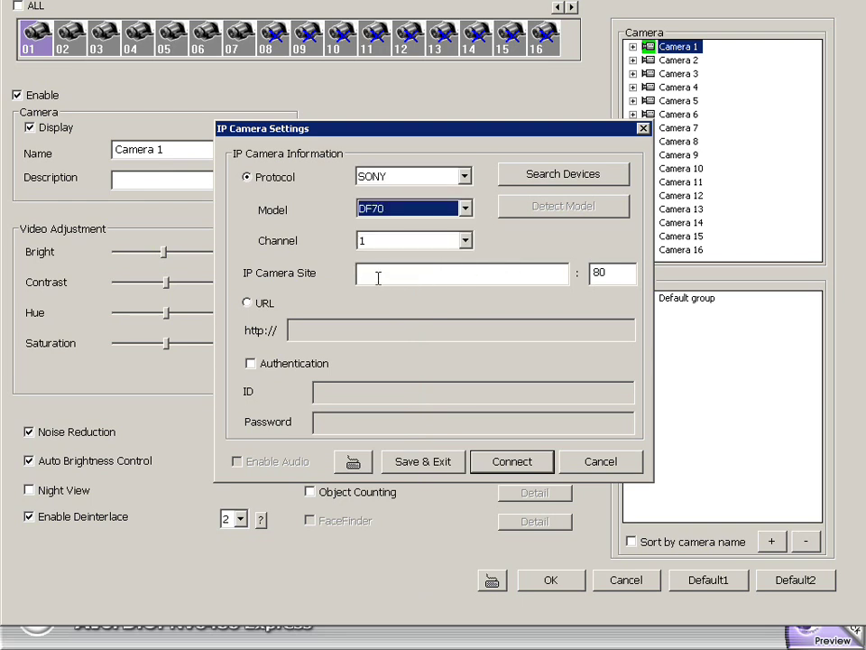
left_click(603, 476)
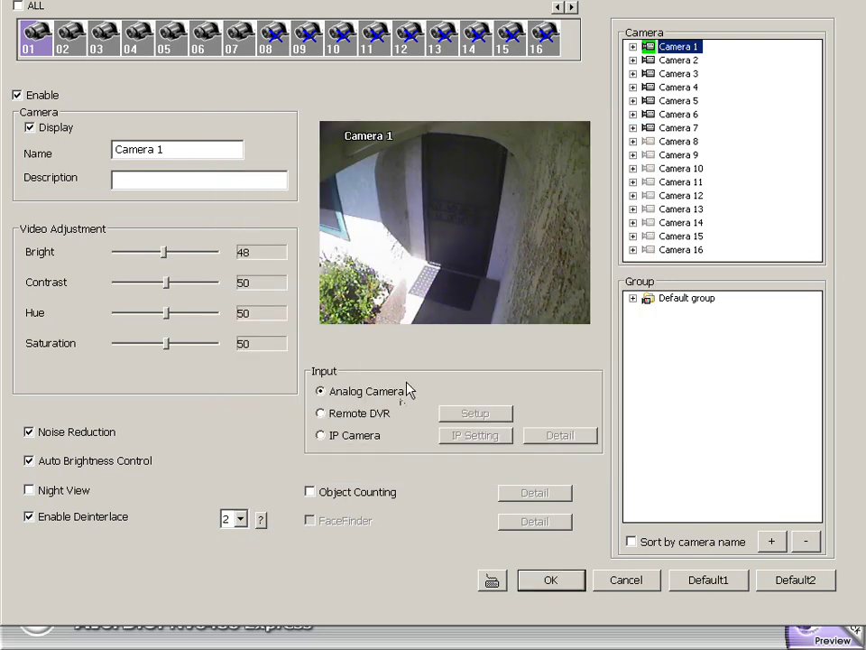
Select Camera 7, save and close the camera settings, and go to Recording settings.
left_click(240, 38)
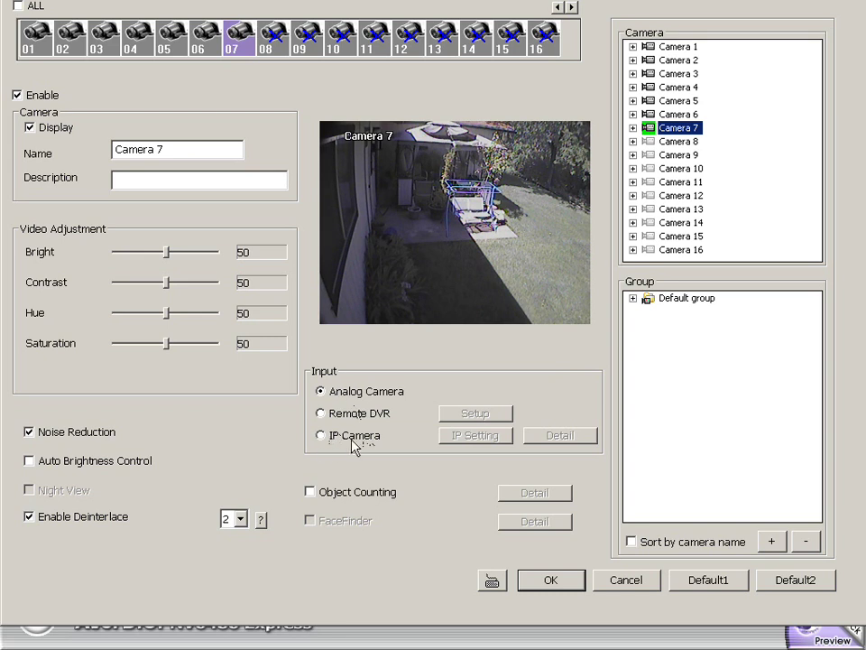
left_click(573, 589)
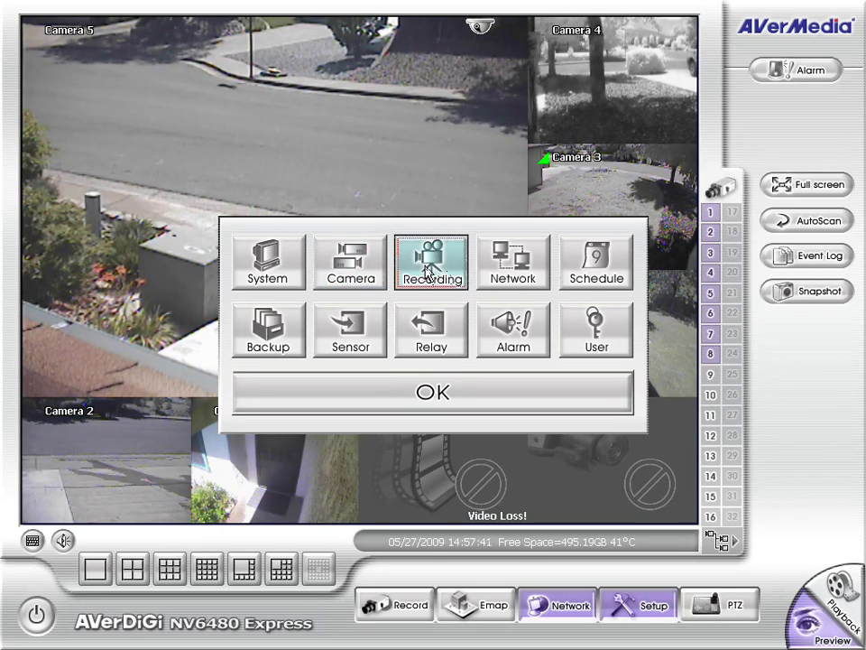
left_click(427, 271)
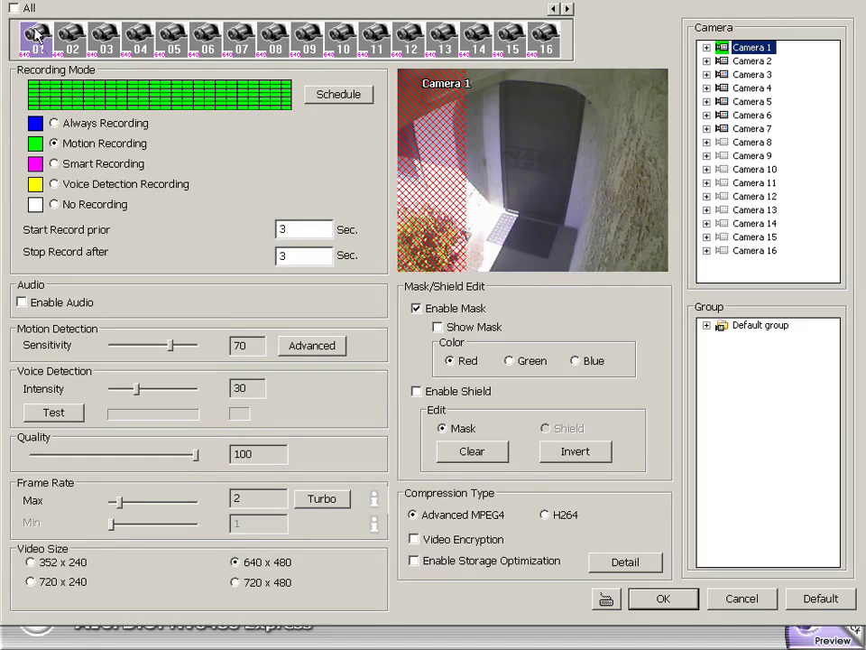
Open Camera 3's schedule and paint Always Recording over hours 00–03 and late evenings.
left_click(72, 41)
left_click(105, 41)
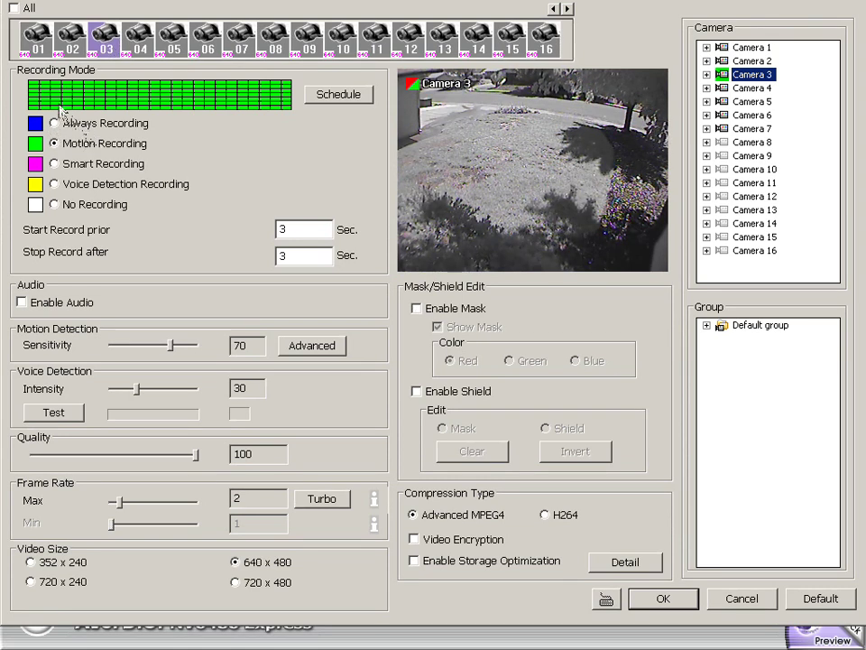
left_click(315, 94)
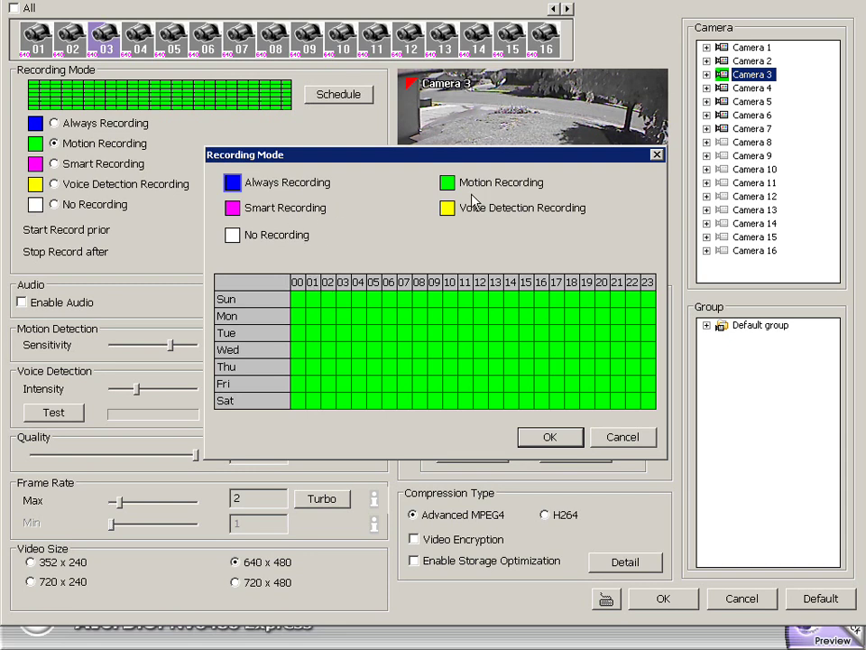
left_click(298, 185)
mouse_move(300, 299)
left_mouse_down()
mouse_move(299, 398)
mouse_move(313, 386)
mouse_move(315, 305)
mouse_move(333, 385)
mouse_move(344, 300)
left_mouse_up()
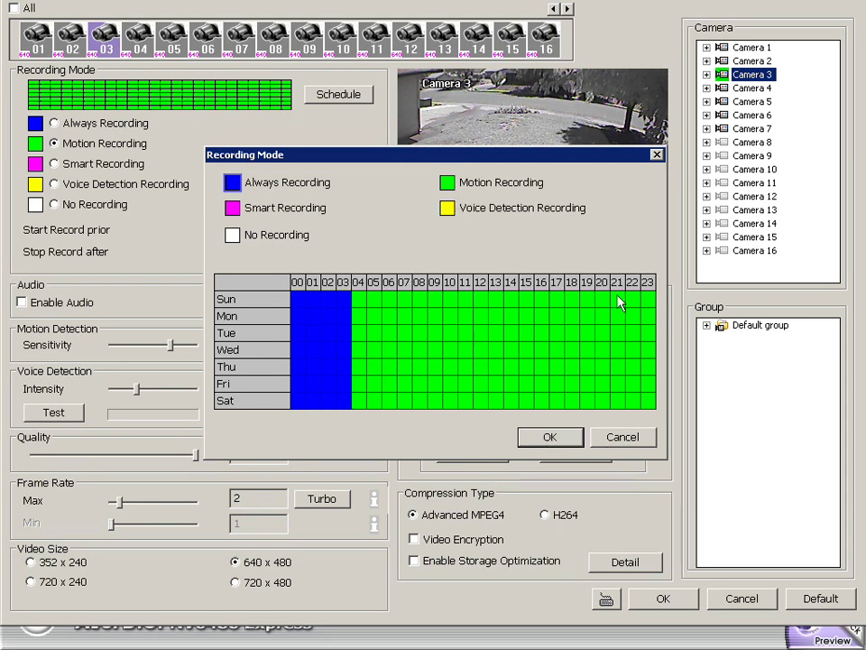
mouse_move(619, 300)
left_mouse_down()
mouse_move(623, 409)
mouse_move(642, 302)
mouse_move(654, 361)
left_mouse_up()
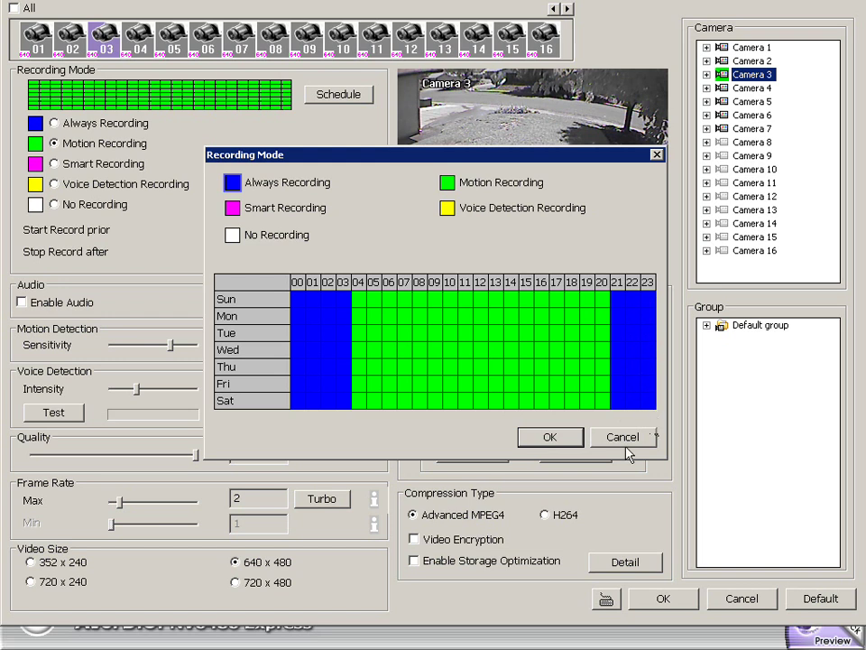
Repaint Tuesday's and Thursday's late hours as Motion Recording and apply the schedule.
left_click(446, 182)
left_click_drag(610, 333, 658, 342)
left_click_drag(609, 369, 658, 368)
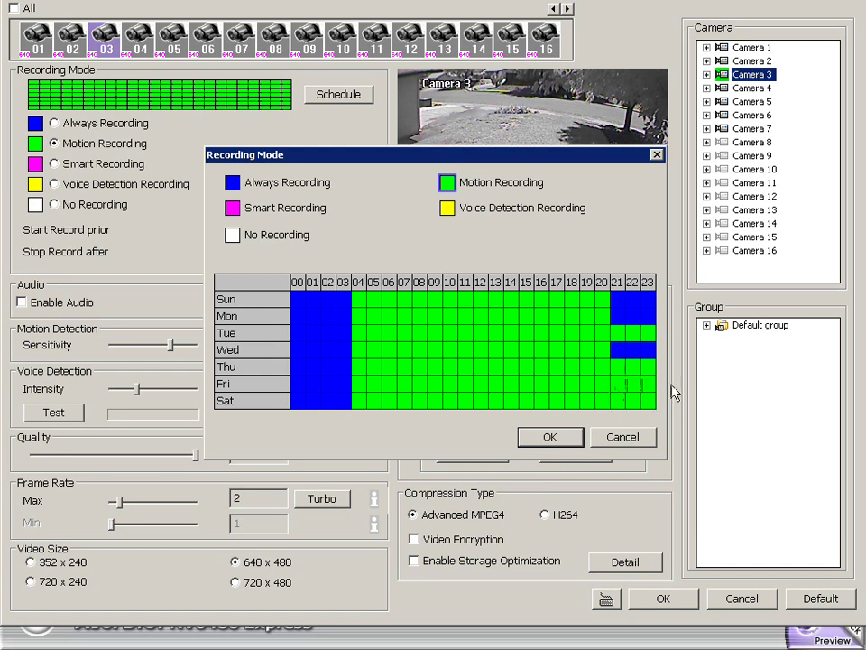
left_click(553, 436)
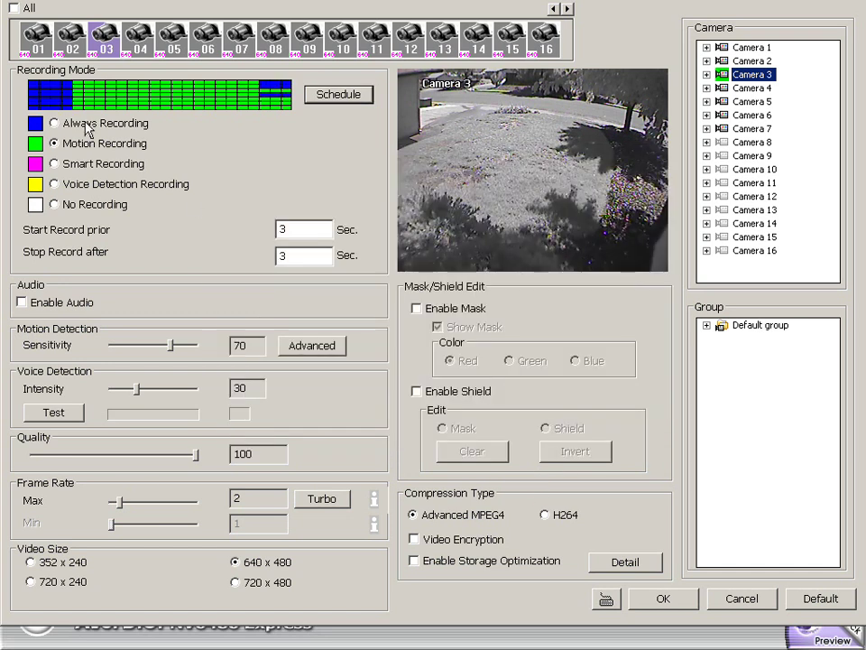
Select all cameras, set video size to 720 x 480, and switch them all to Motion Recording.
left_click(13, 9)
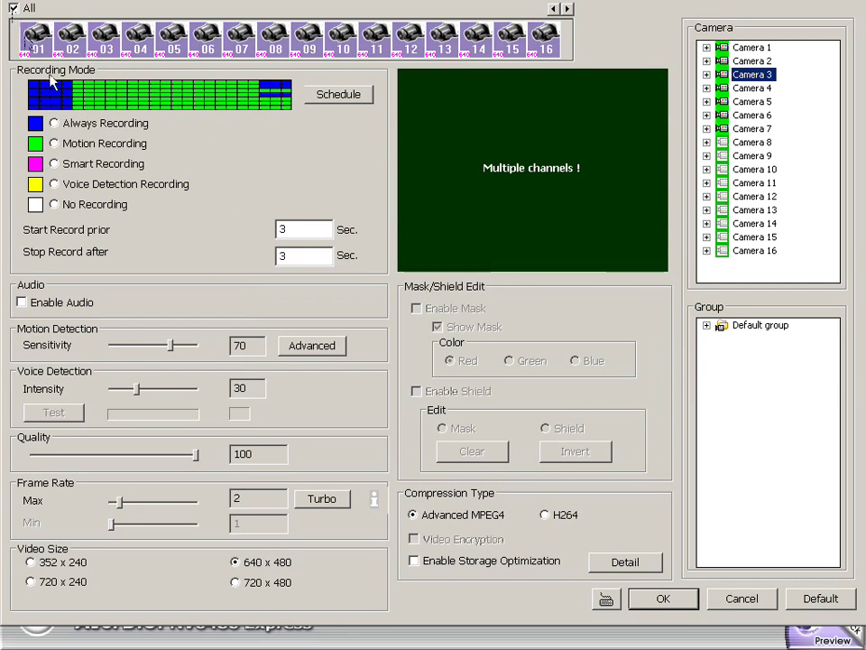
left_click(235, 583)
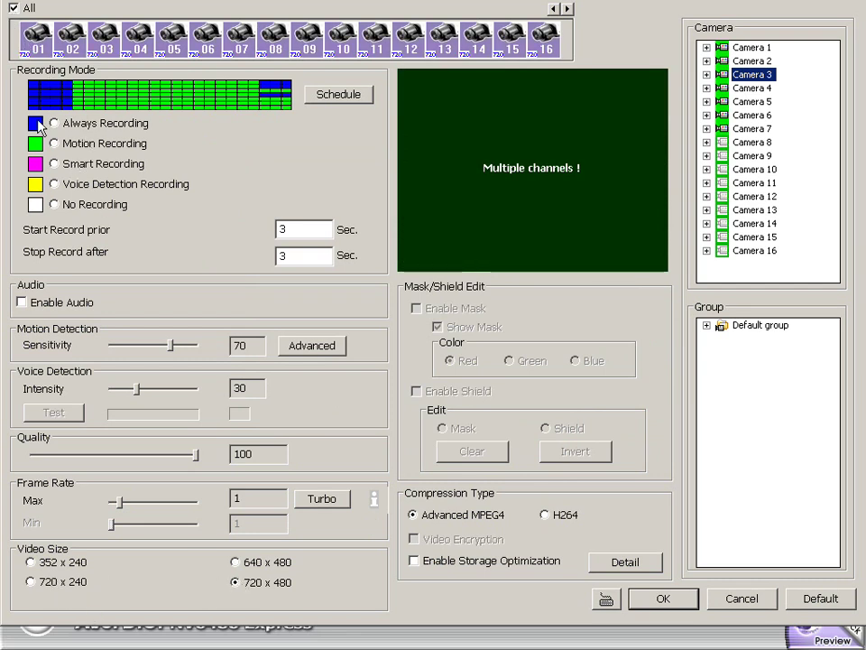
left_click(55, 141)
left_click(54, 124)
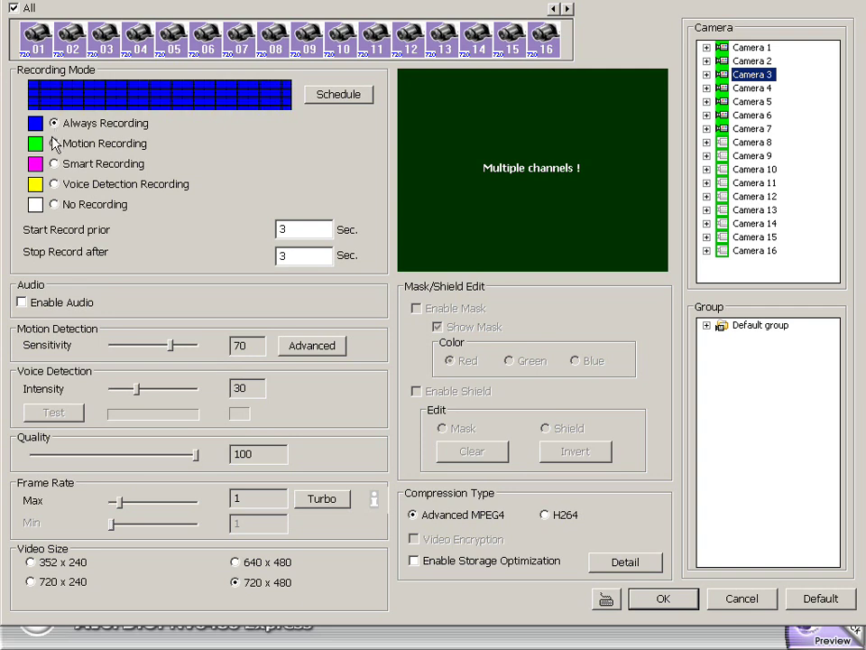
left_click(54, 143)
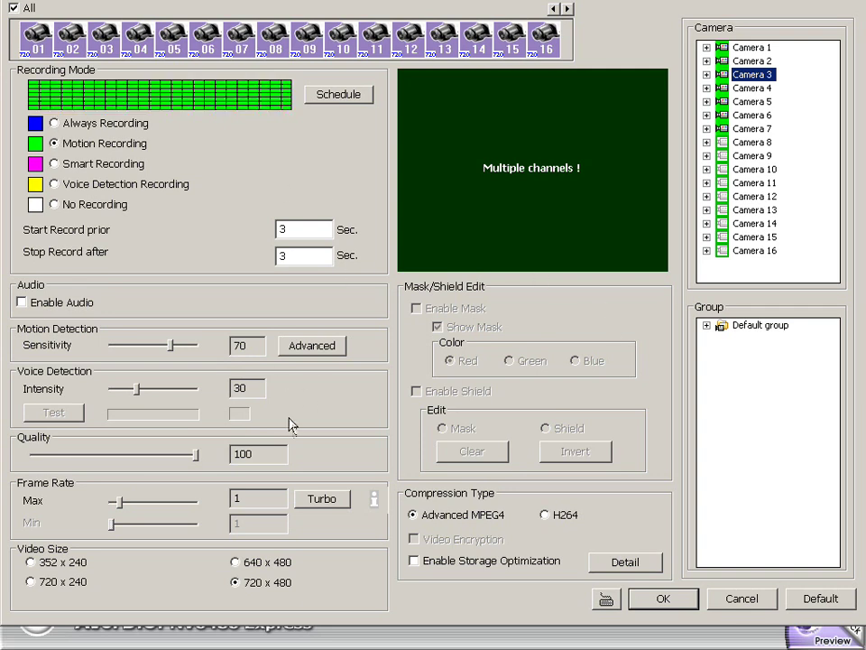
View the recording settings of Cameras 5, 6 and 7, ending on Camera 2.
left_click(168, 39)
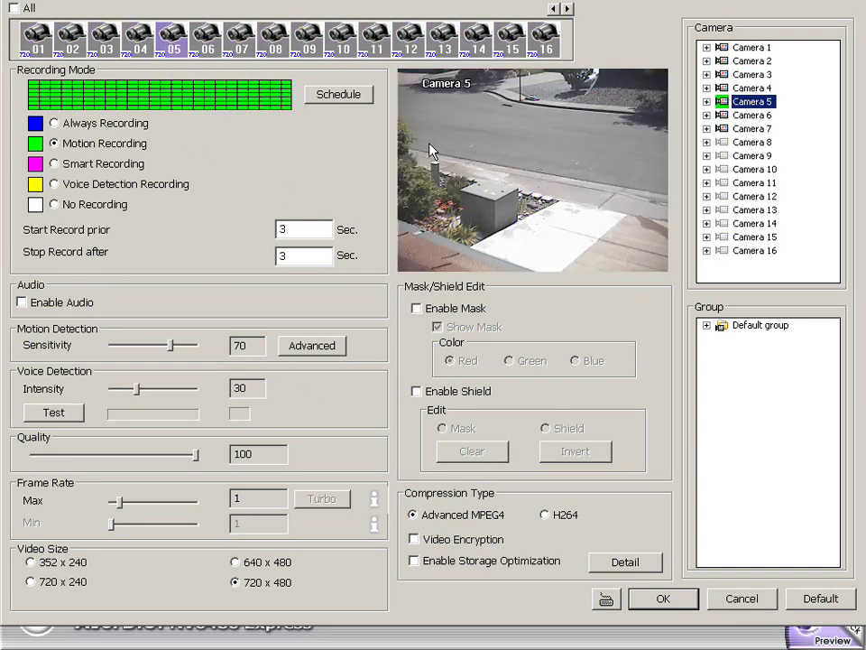
left_click(209, 45)
left_click(242, 50)
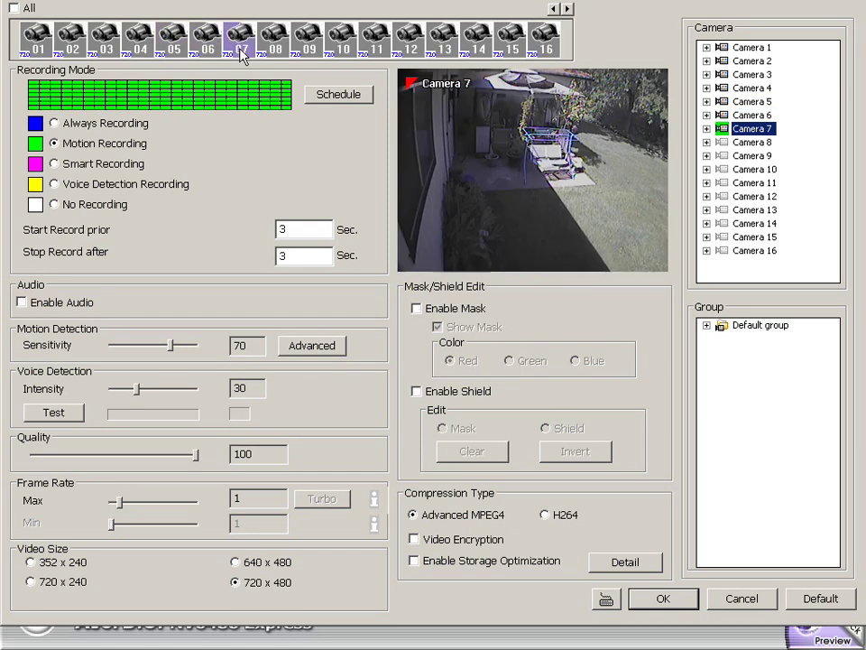
left_click(69, 38)
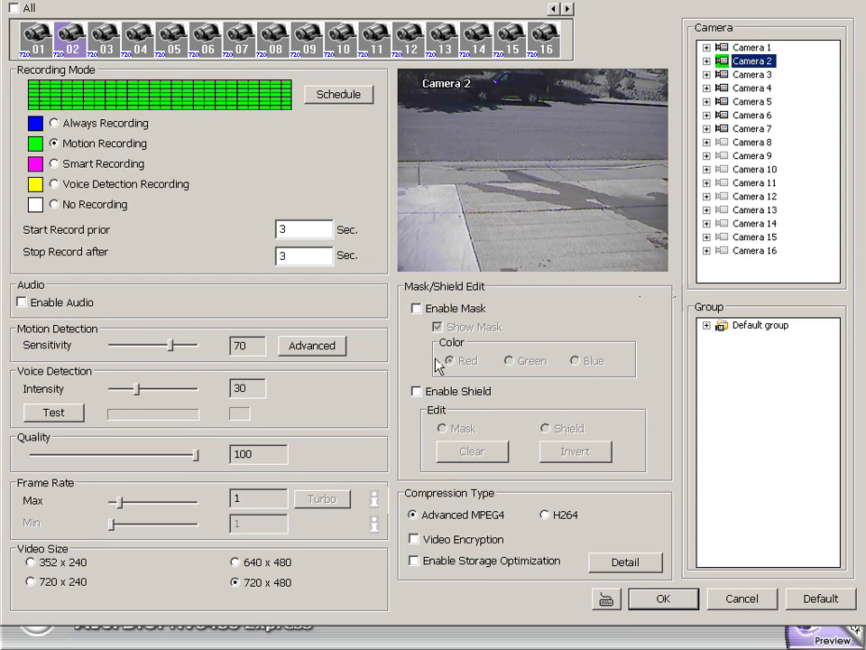
Draw a trial privacy mask over Camera 2's upper area, then cancel the camera settings.
left_click(420, 309)
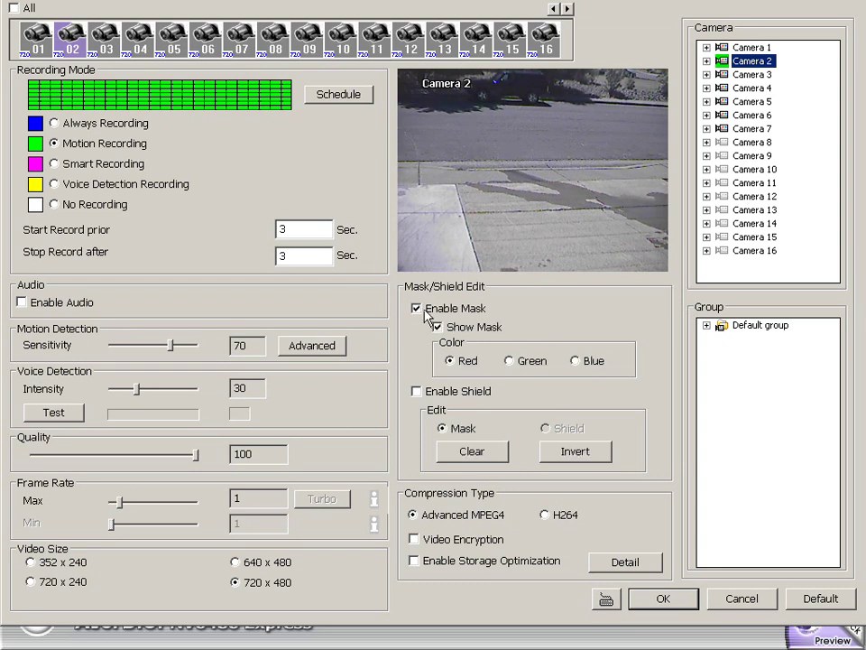
mouse_move(634, 157)
left_mouse_down()
mouse_move(404, 86)
mouse_move(400, 72)
left_mouse_up()
mouse_move(632, 129)
left_mouse_down()
mouse_move(670, 90)
mouse_move(669, 166)
mouse_move(677, 161)
mouse_move(668, 156)
left_mouse_up()
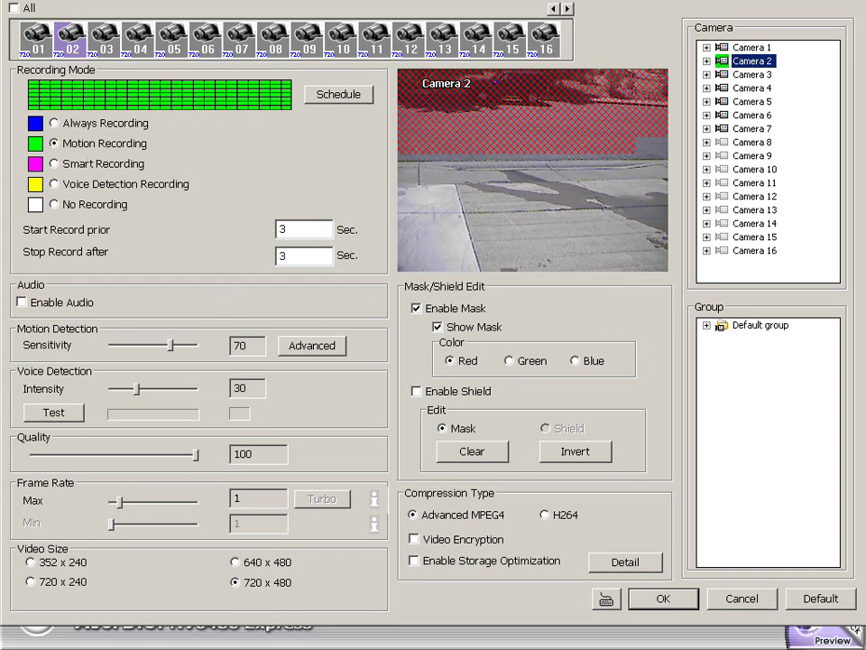
left_click(741, 598)
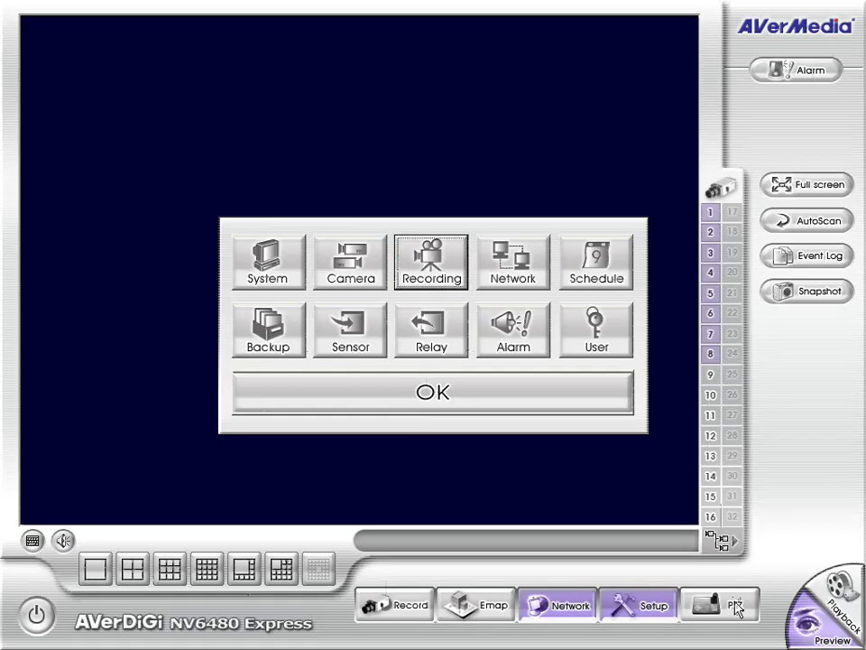
Open the Network Setting dialog and select the WebViewer port value for editing.
left_click(532, 266)
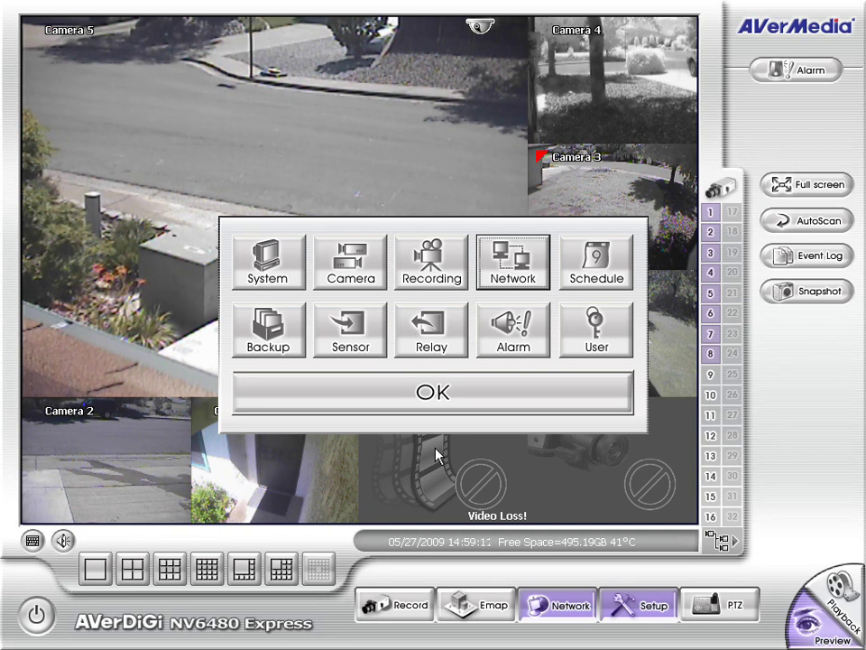
key("Return")
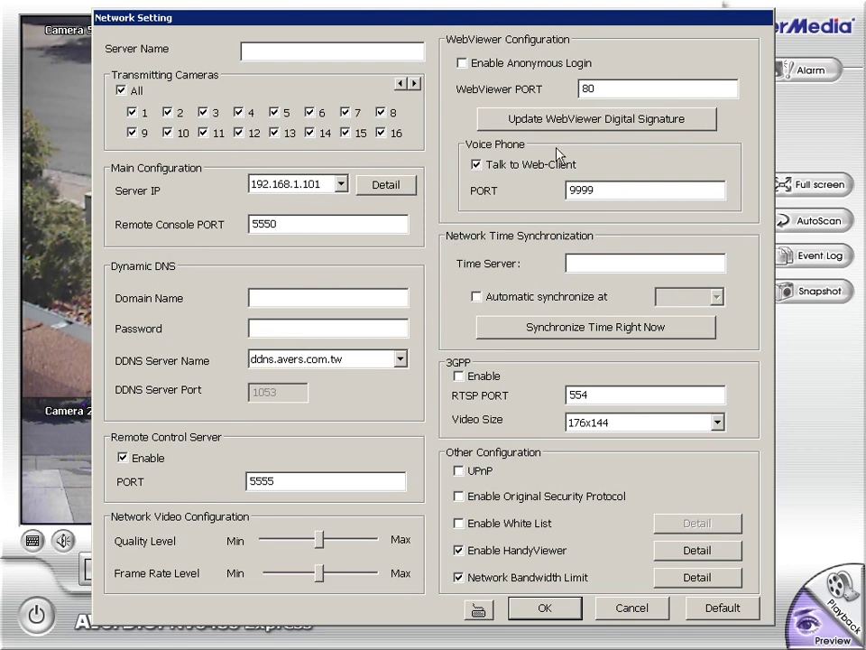
double_click(603, 88)
Re-enter 80 as the WebViewer port.
type("80")
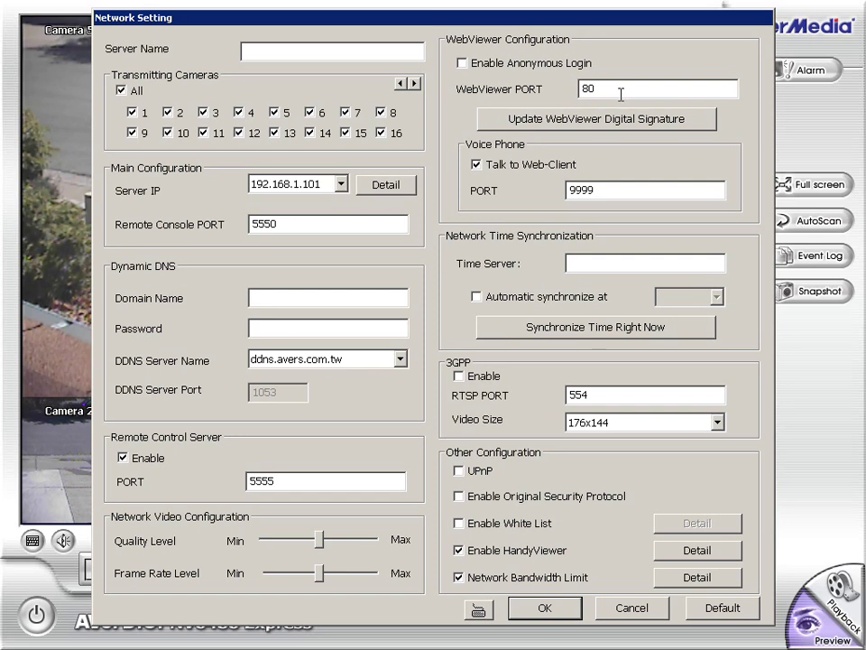
left_click_drag(621, 88, 533, 100)
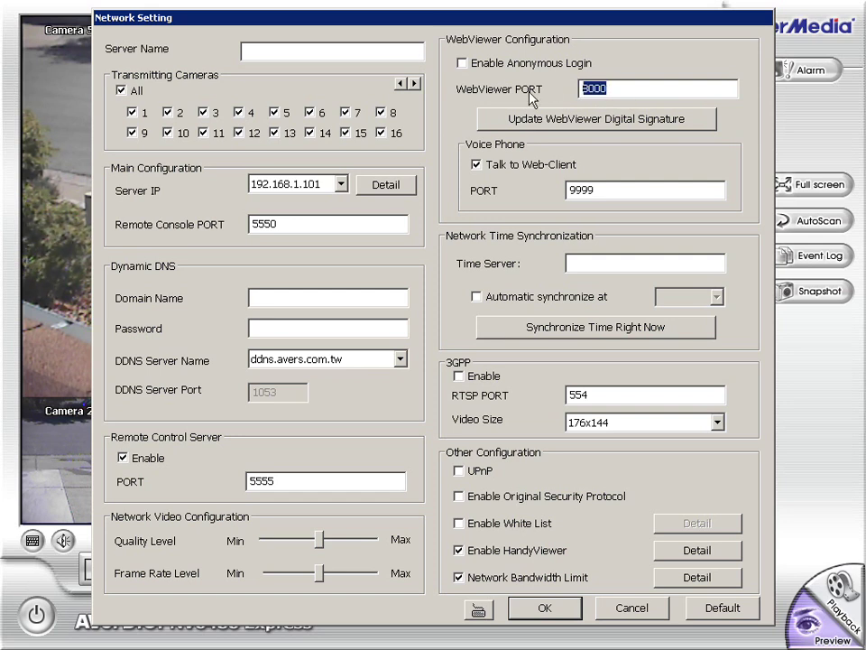
type("80")
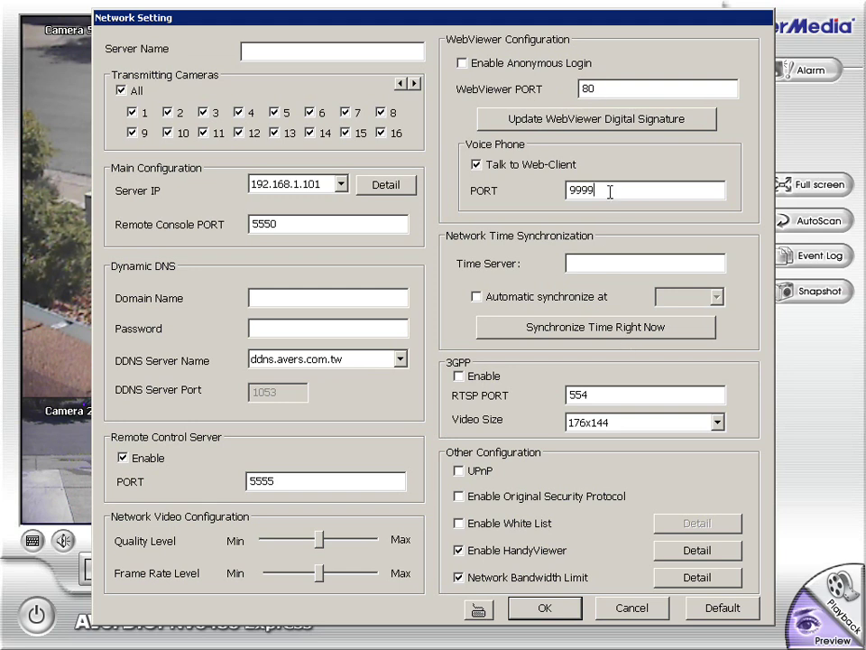
Set the HandyViewer JPEG video size to 352x240, then open Network Bandwidth Limit details.
left_click(481, 552)
left_click(481, 552)
left_click(690, 550)
left_click(343, 285)
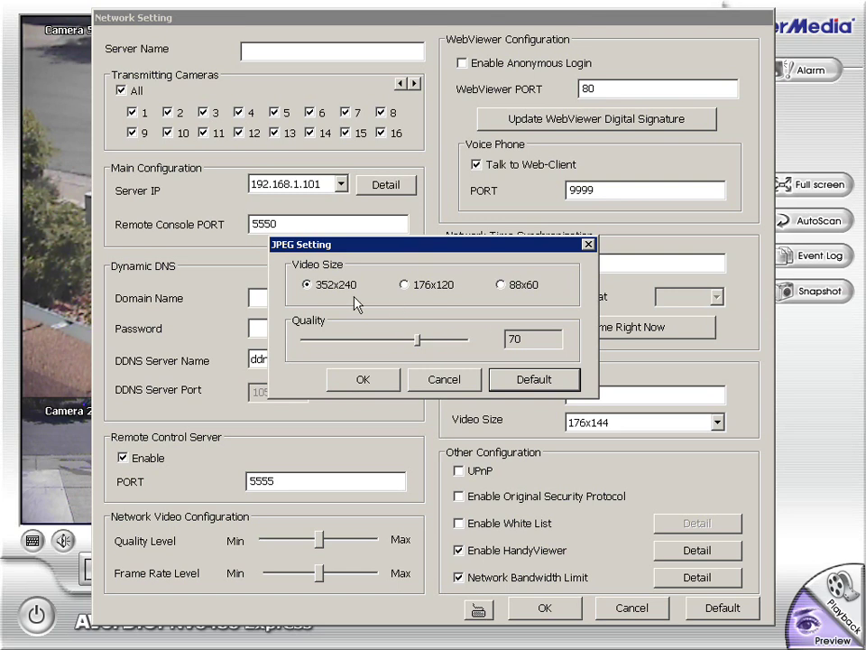
left_click(405, 285)
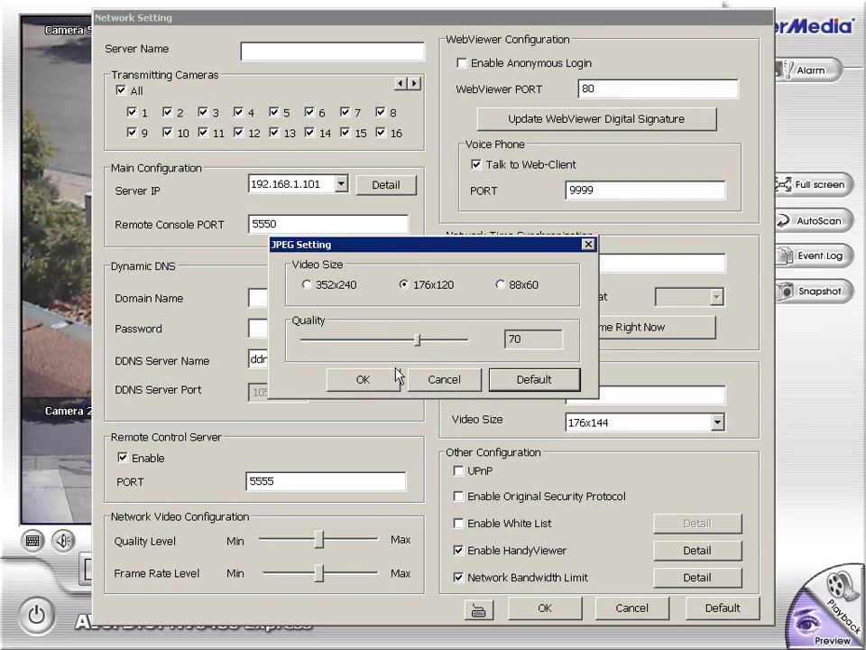
left_click(311, 286)
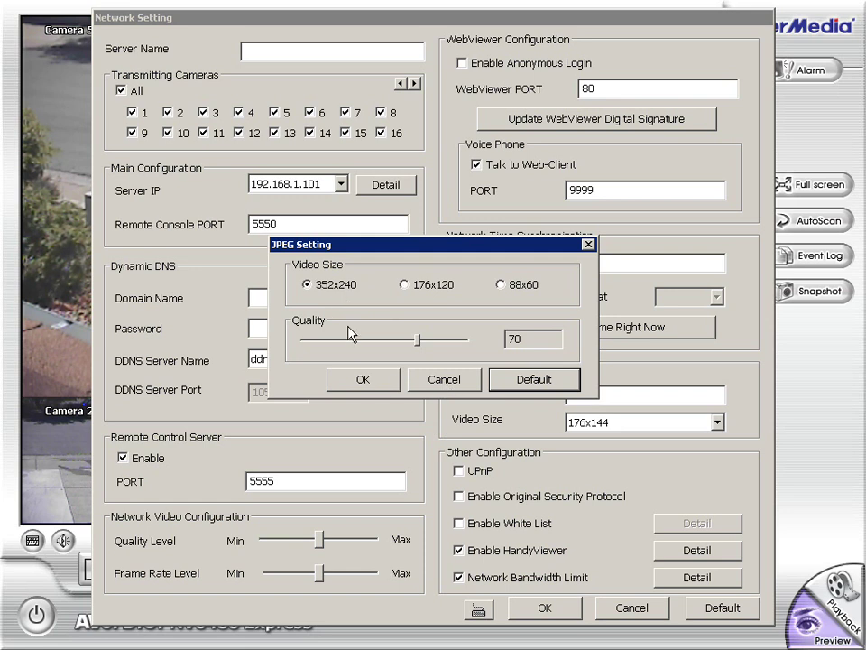
left_click(390, 380)
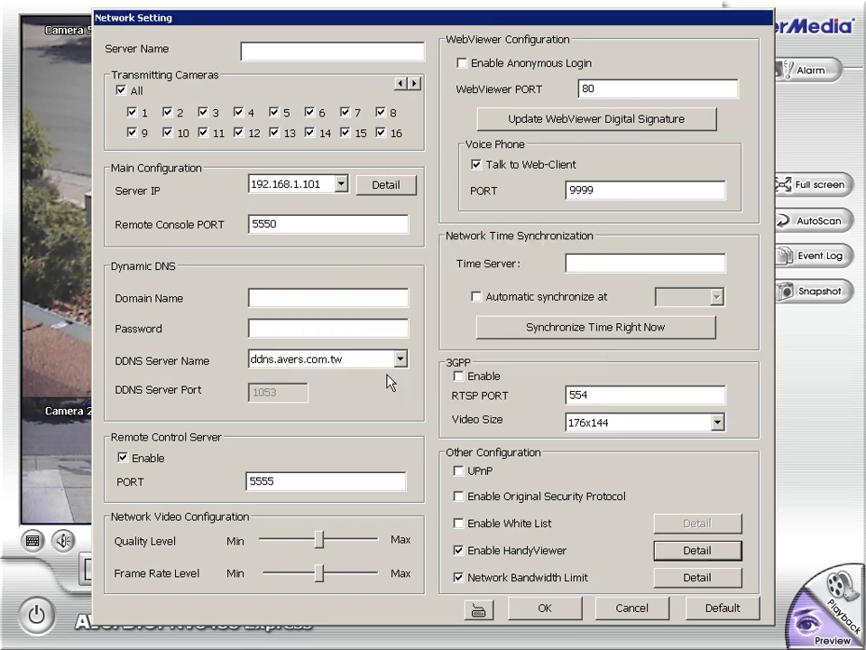
left_click(685, 579)
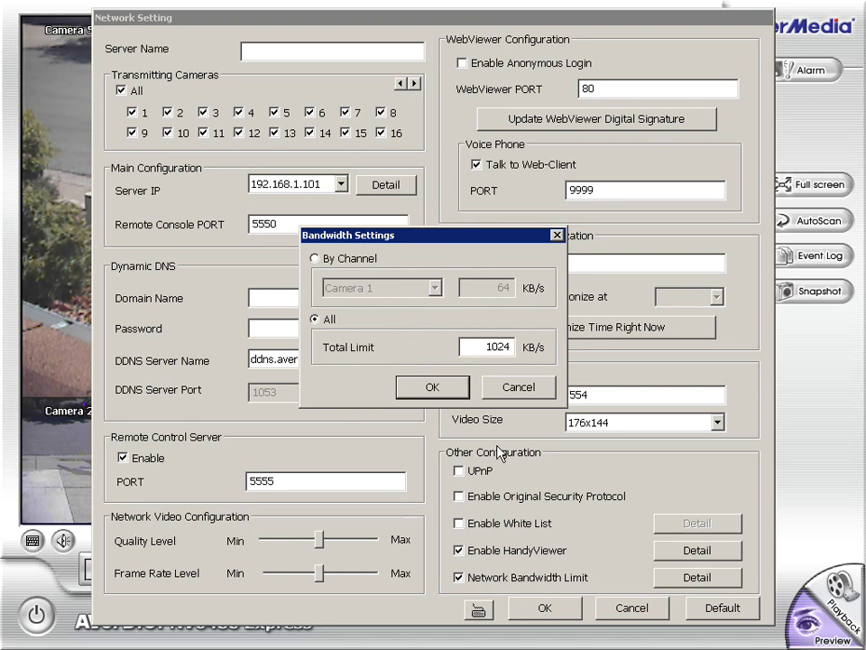
Try other total bandwidth limits, cancel to keep 1024 KB/s, and save network settings.
left_click_drag(464, 345, 511, 346)
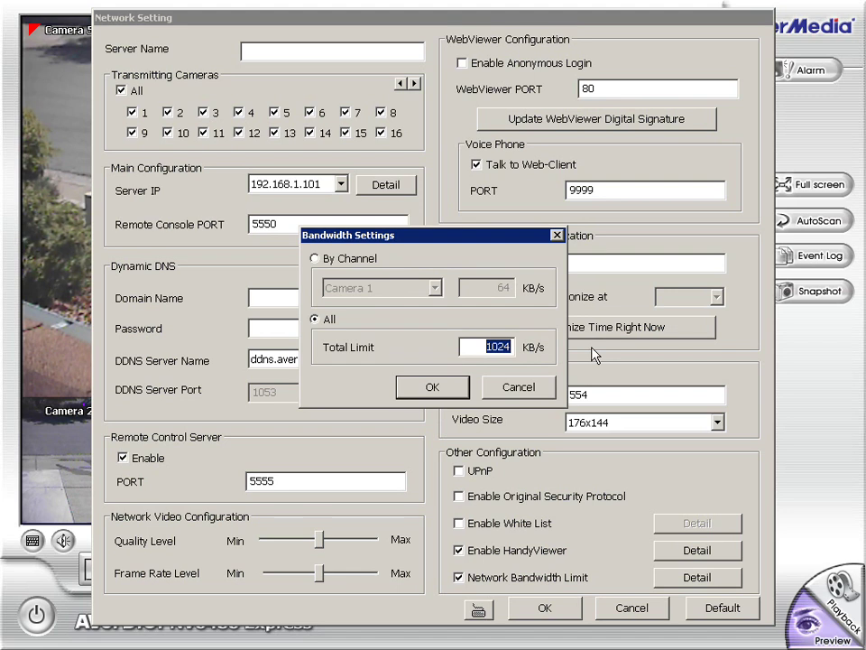
type("384")
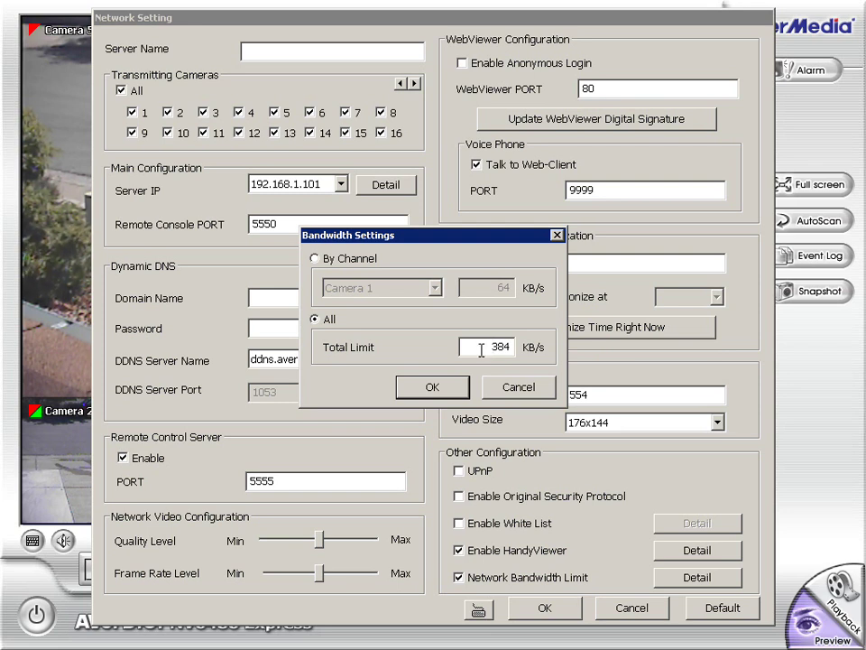
double_click(487, 348)
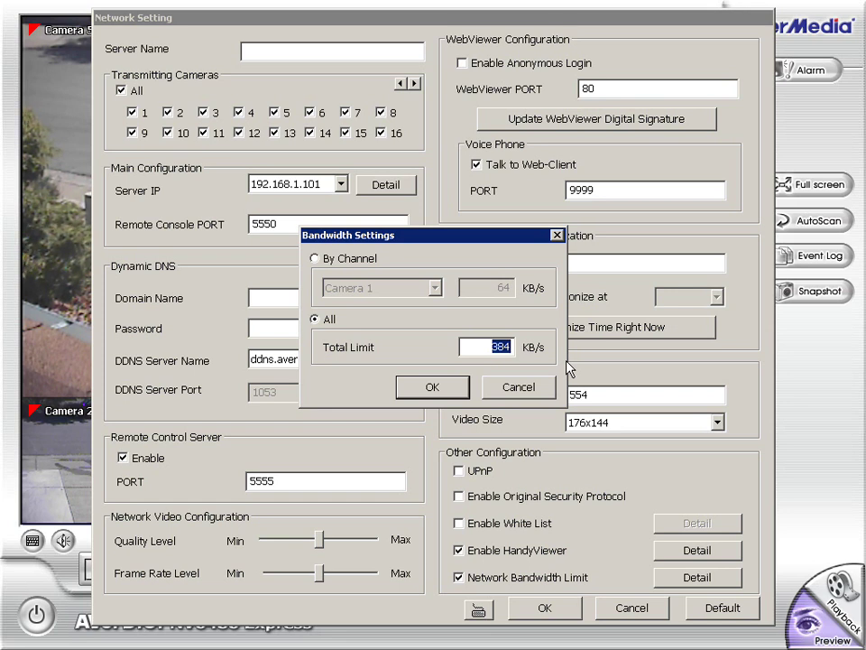
type("78")
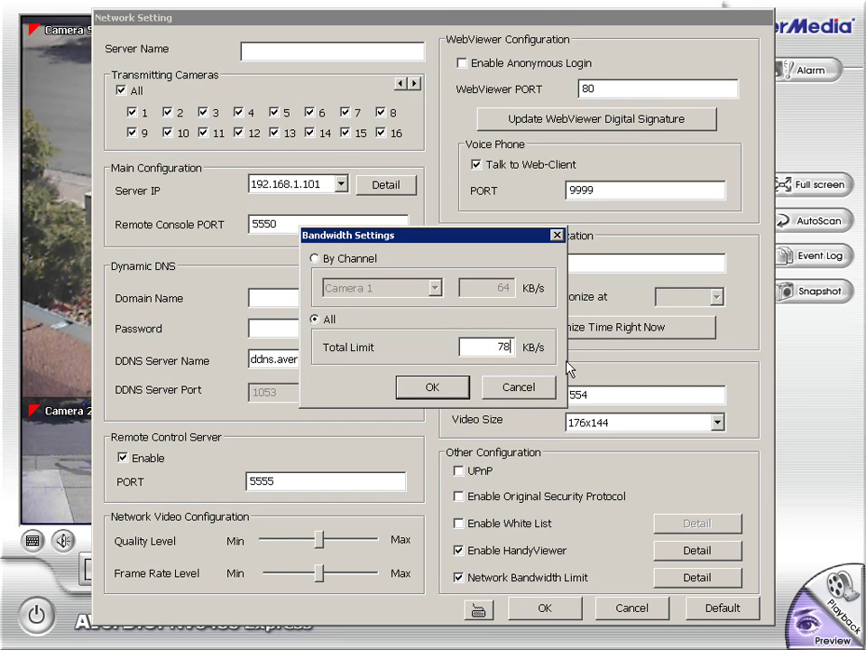
type("6")
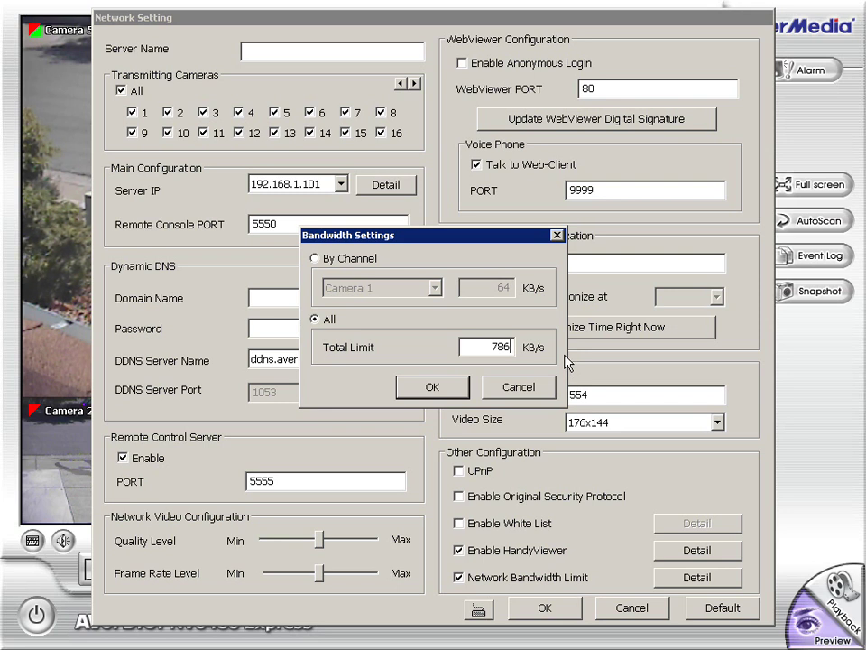
left_click(519, 386)
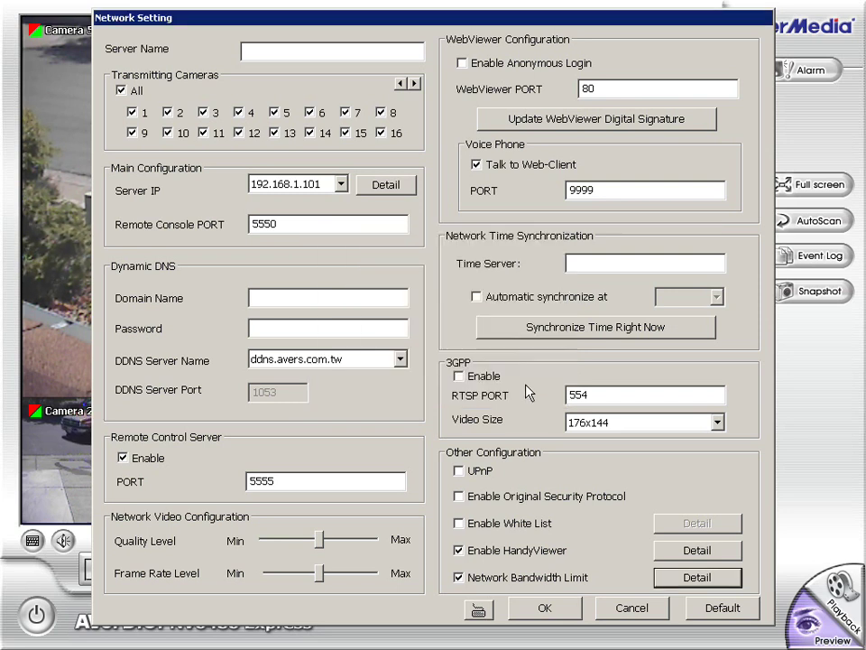
left_click(546, 613)
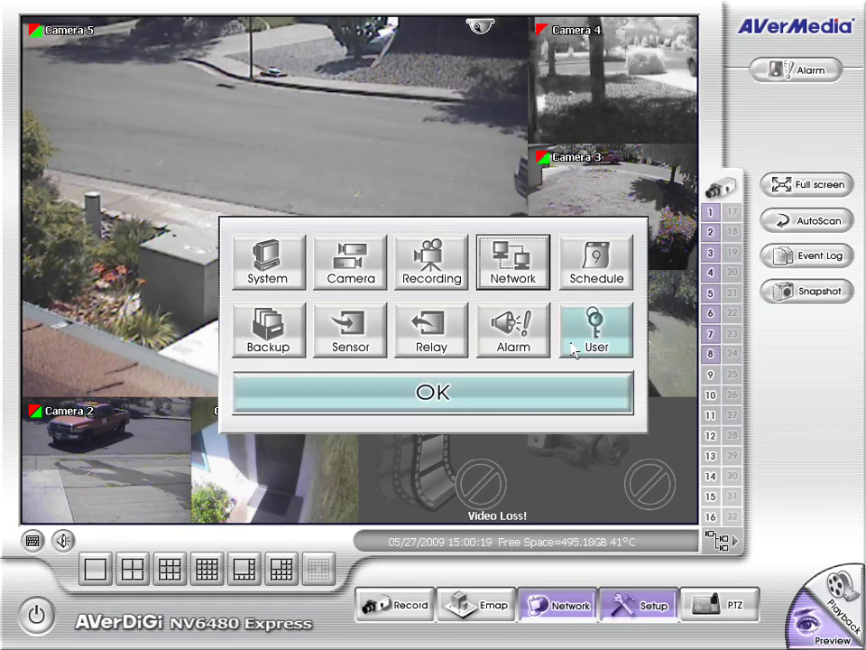
Keep the Record schedule filled for every hour of the whole week.
left_click(614, 281)
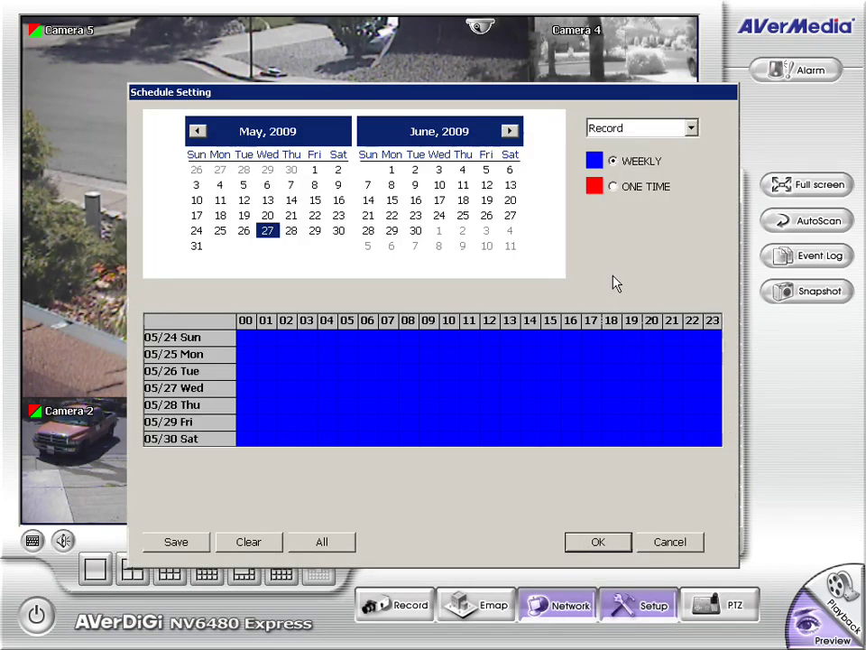
left_click(692, 128)
left_click(619, 142)
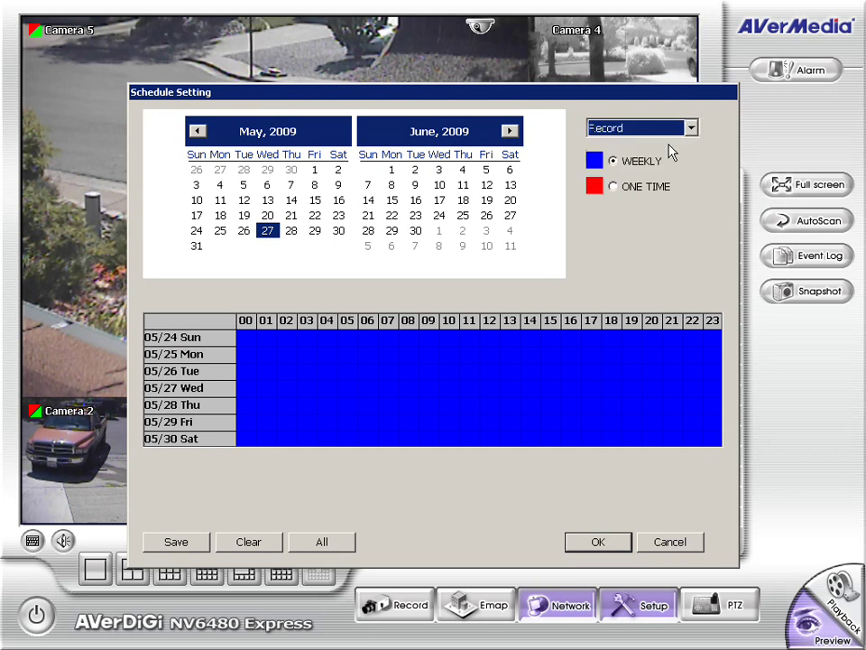
left_click_drag(428, 361, 430, 376)
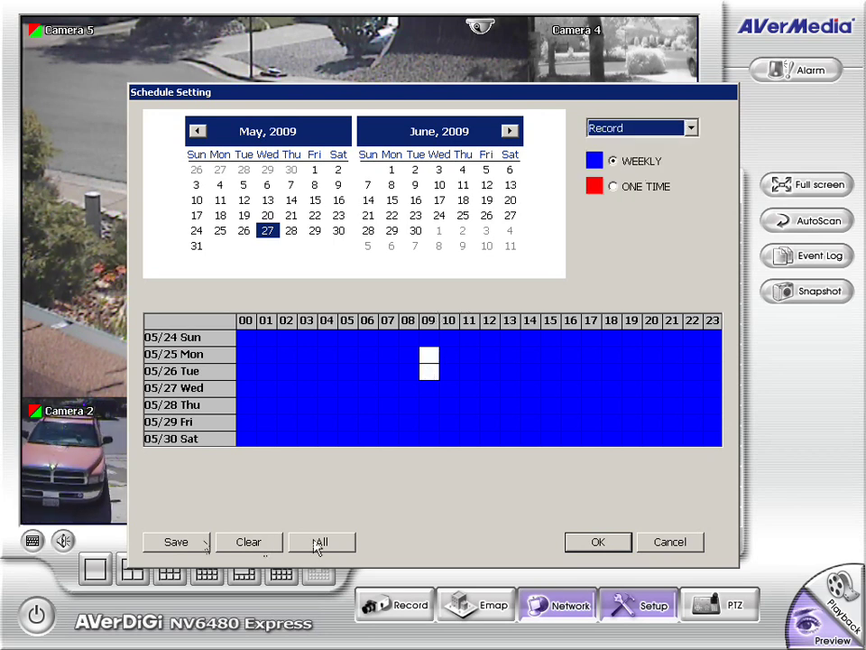
left_click(275, 543)
left_click(336, 544)
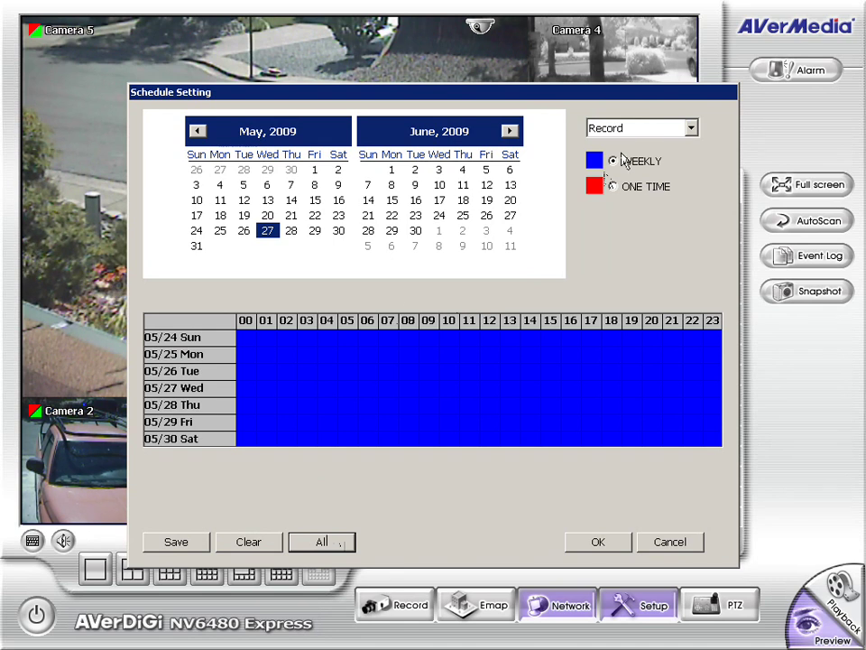
Limit the Enable Network schedule to hours 06–21 each day.
left_click(637, 129)
left_click(629, 172)
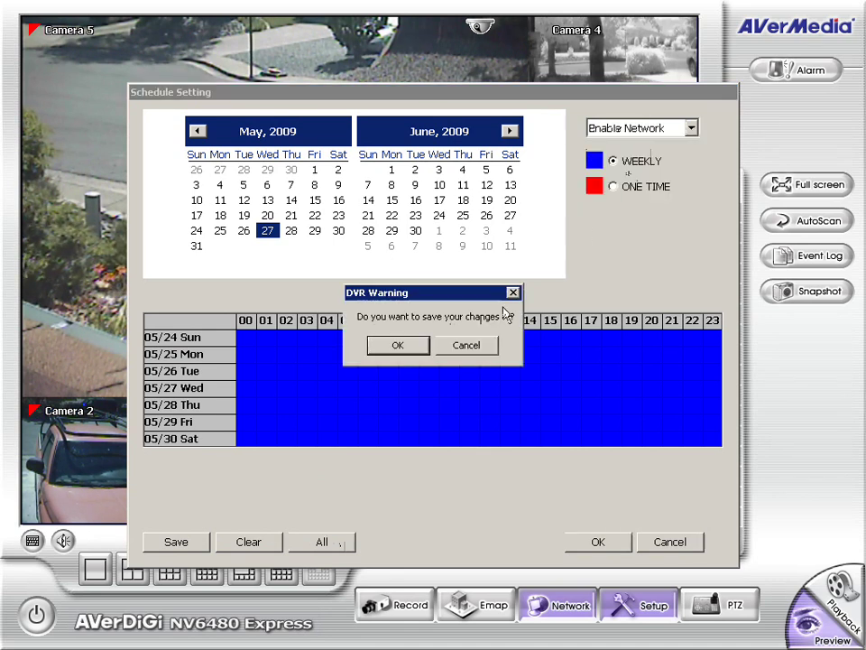
left_click(408, 352)
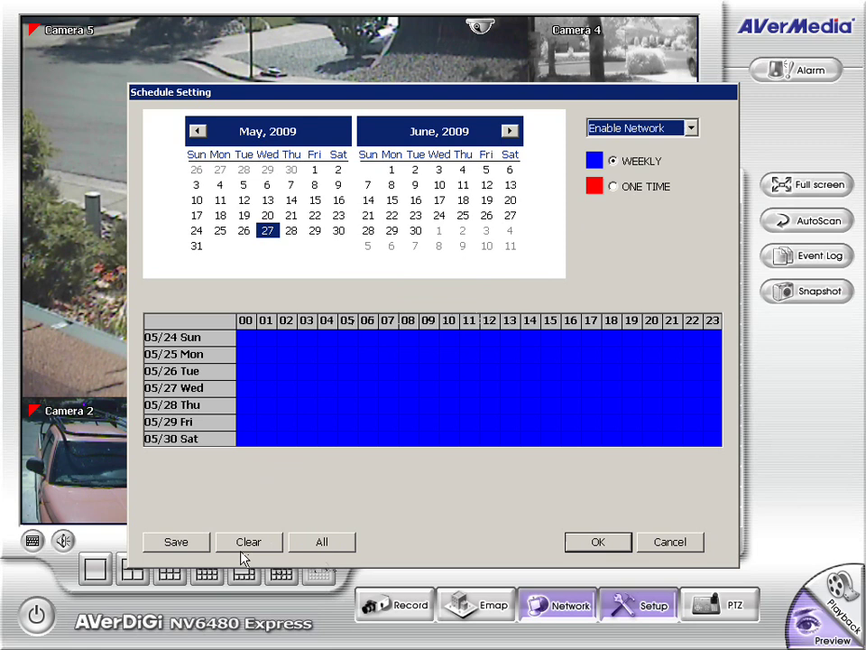
mouse_move(263, 347)
left_mouse_down()
mouse_move(260, 448)
mouse_move(249, 384)
mouse_move(242, 445)
mouse_move(286, 406)
mouse_move(303, 328)
mouse_move(310, 418)
mouse_move(333, 426)
mouse_move(340, 333)
mouse_move(351, 448)
left_mouse_up()
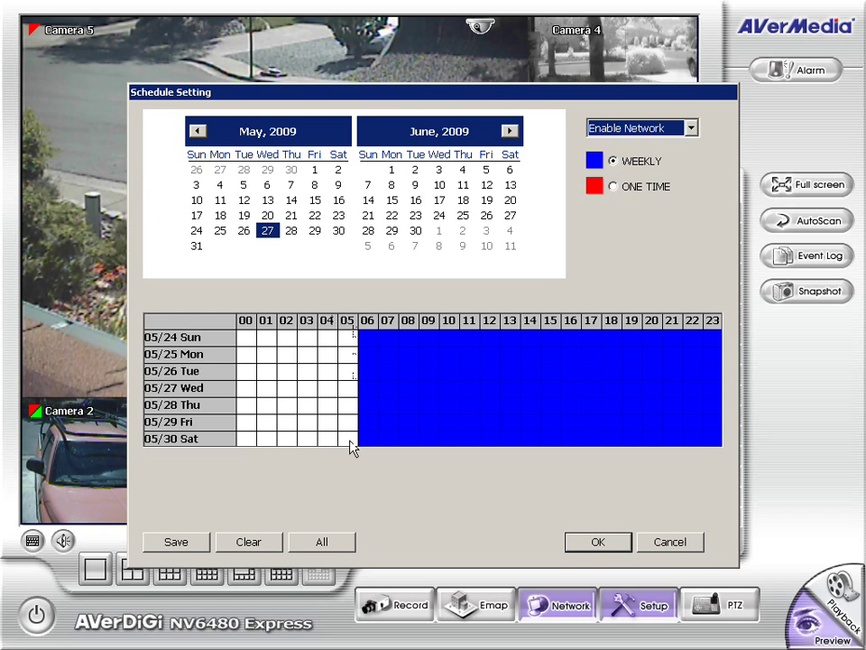
mouse_move(696, 339)
left_mouse_down()
mouse_move(709, 444)
mouse_move(712, 374)
mouse_move(712, 434)
left_mouse_up()
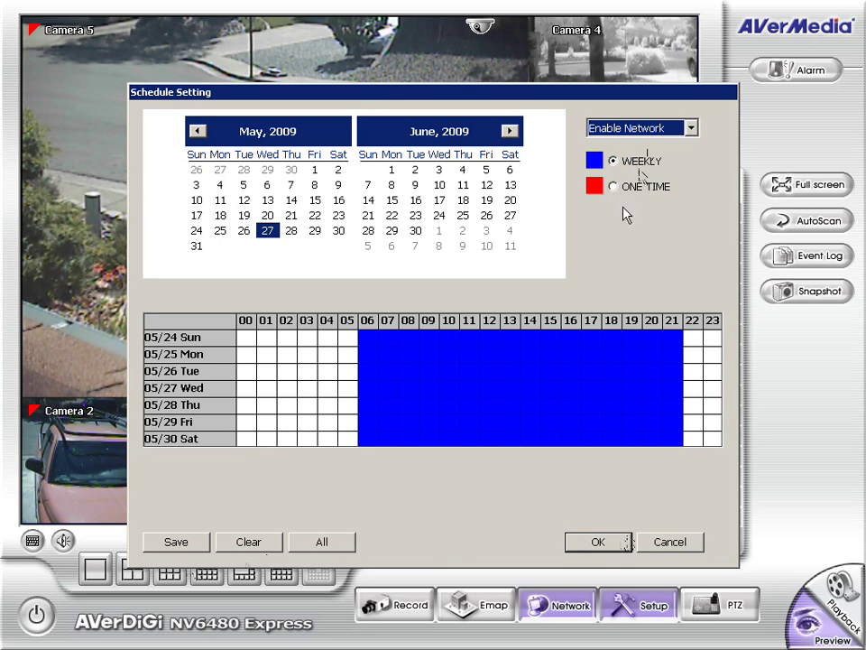
left_click(634, 127)
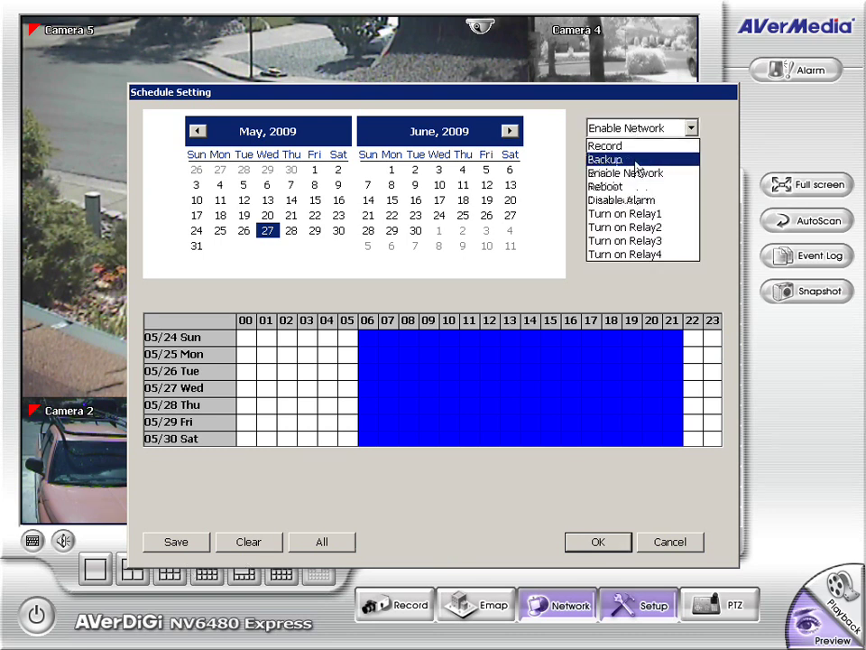
left_click(623, 161)
Save the Enable Network changes and confirm the backup schedule to Z:\Video Backup.
left_click(393, 346)
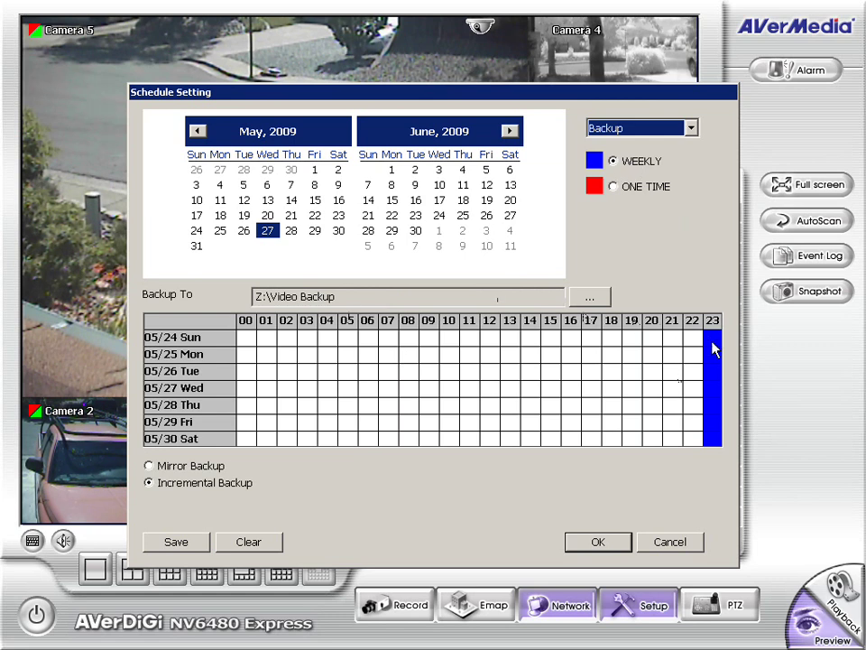
left_click(242, 297)
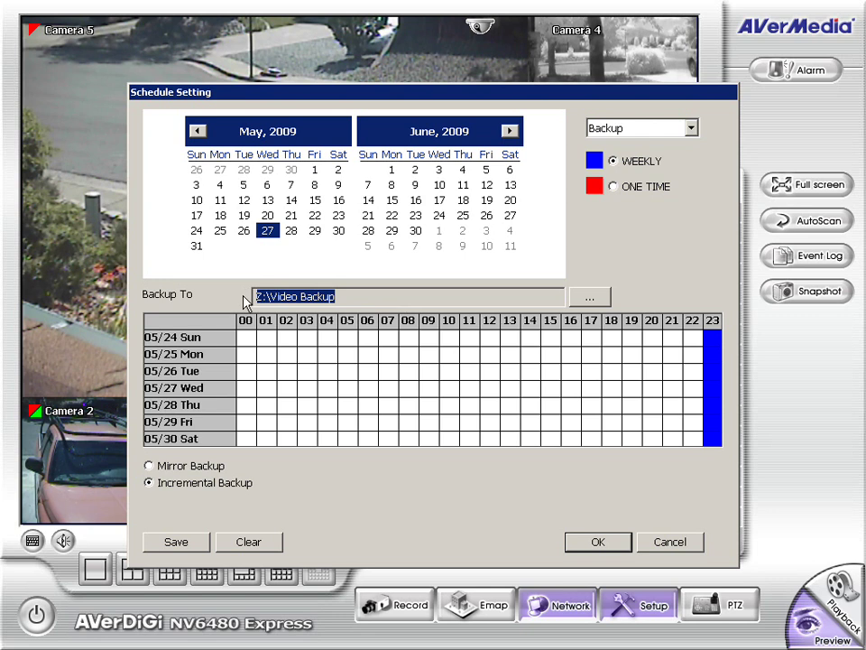
left_click(628, 547)
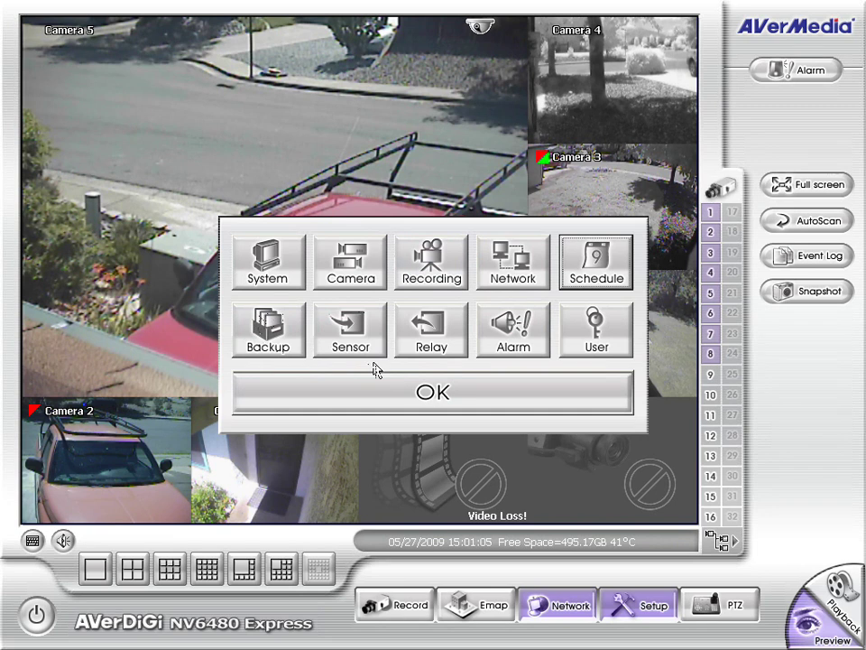
left_click(602, 343)
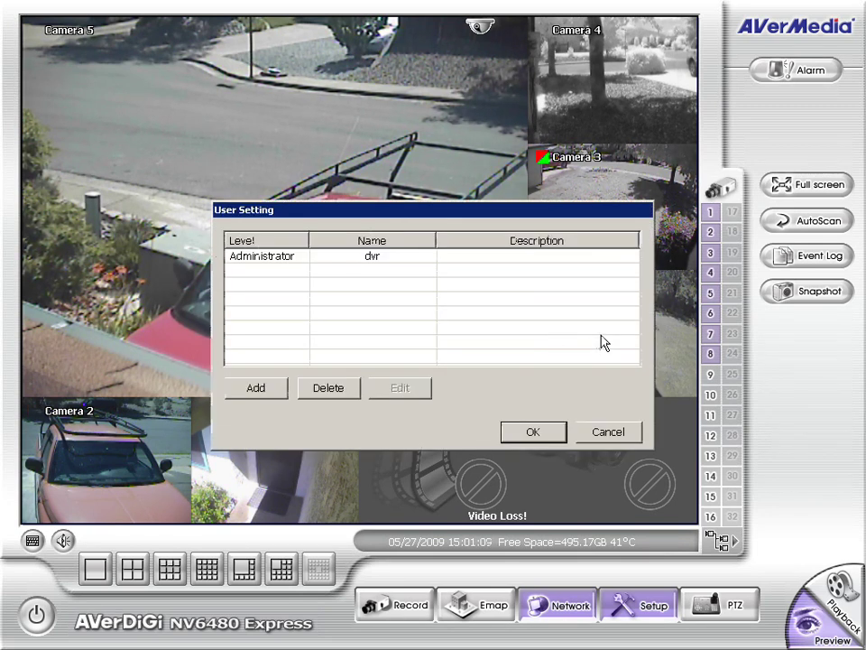
Attempt adding a user with an empty name, cancel it, and close User Setting.
left_click(262, 393)
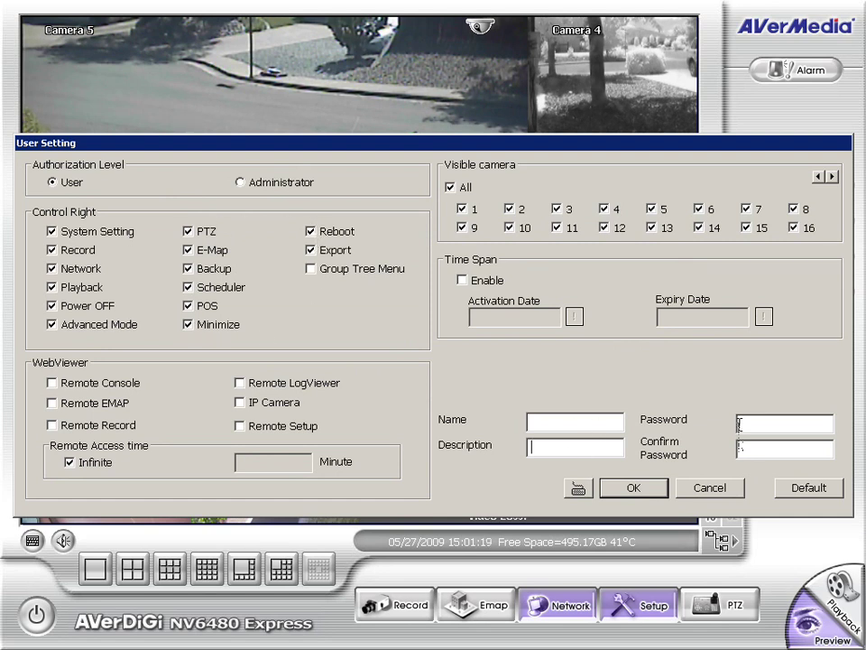
left_click(635, 487)
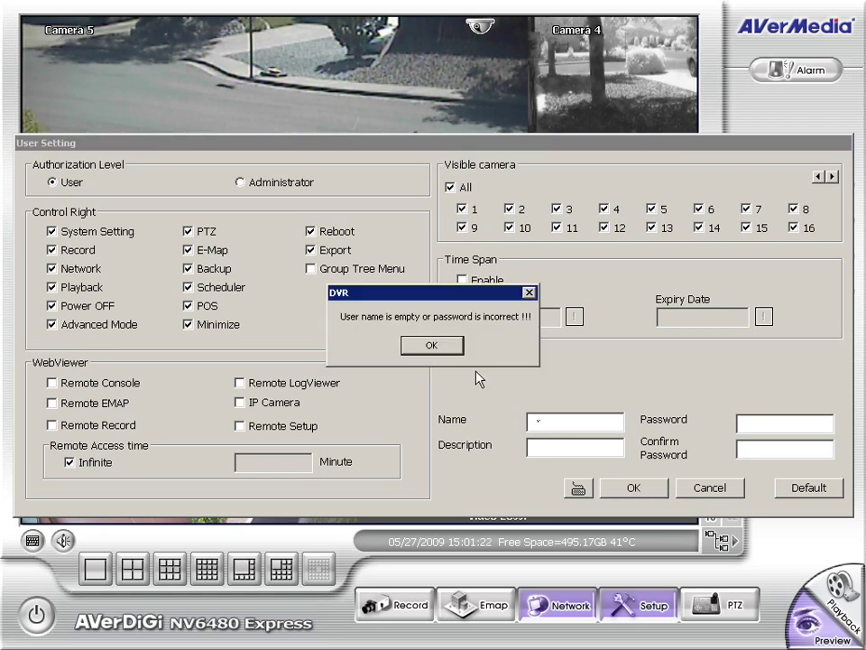
left_click(434, 346)
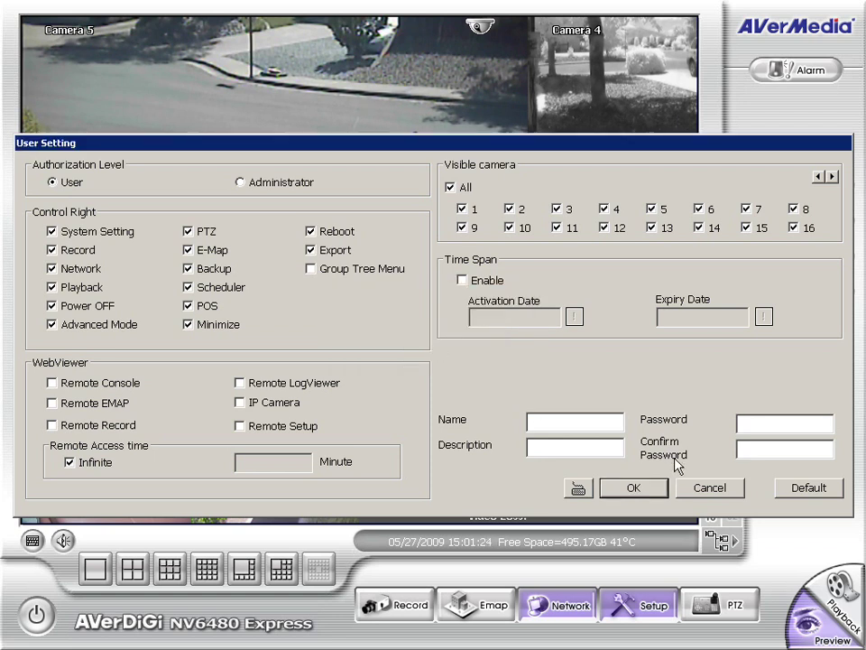
left_click(710, 488)
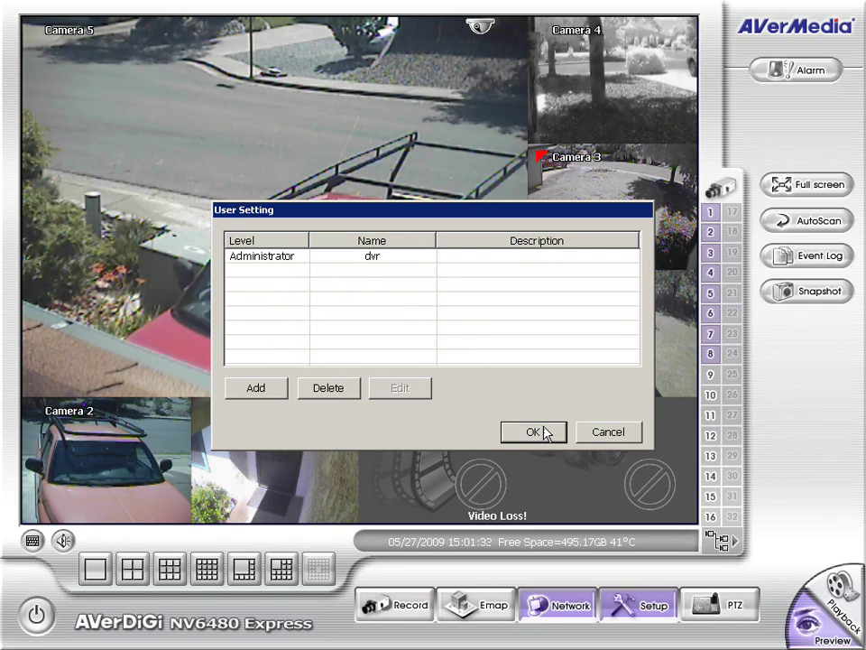
left_click(549, 432)
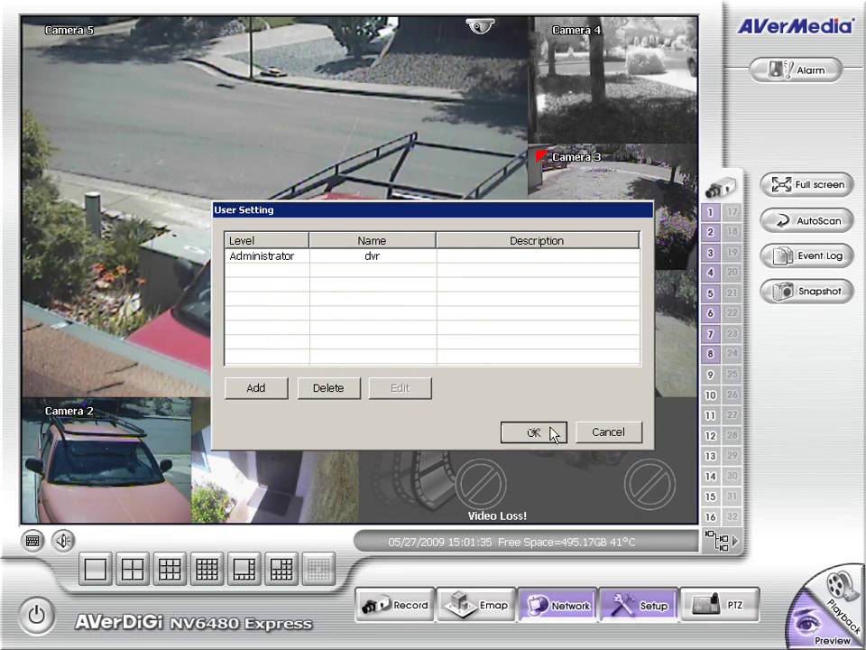
Add Alarm1, which sends an e-mail when camera 01 detects motion.
left_click(538, 343)
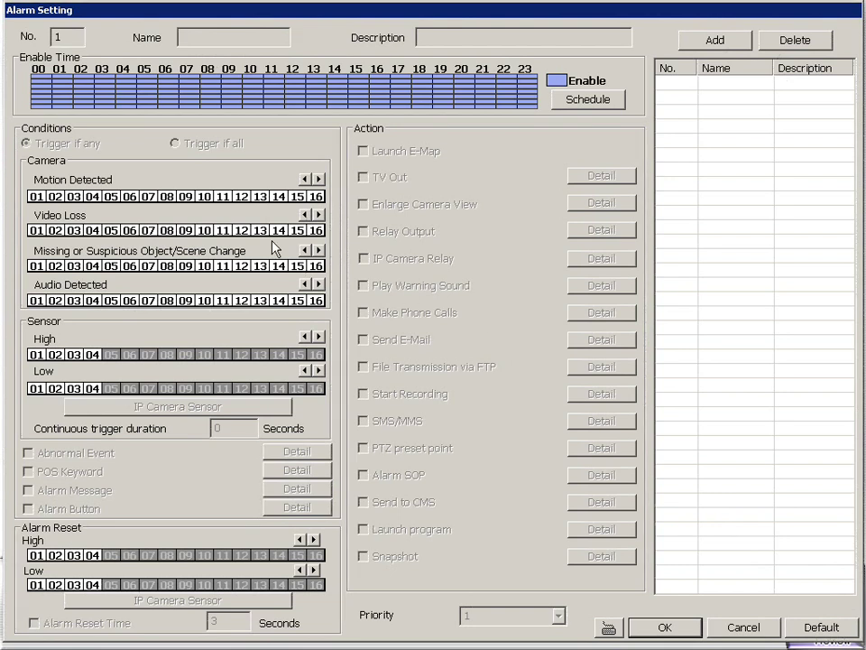
left_click(709, 42)
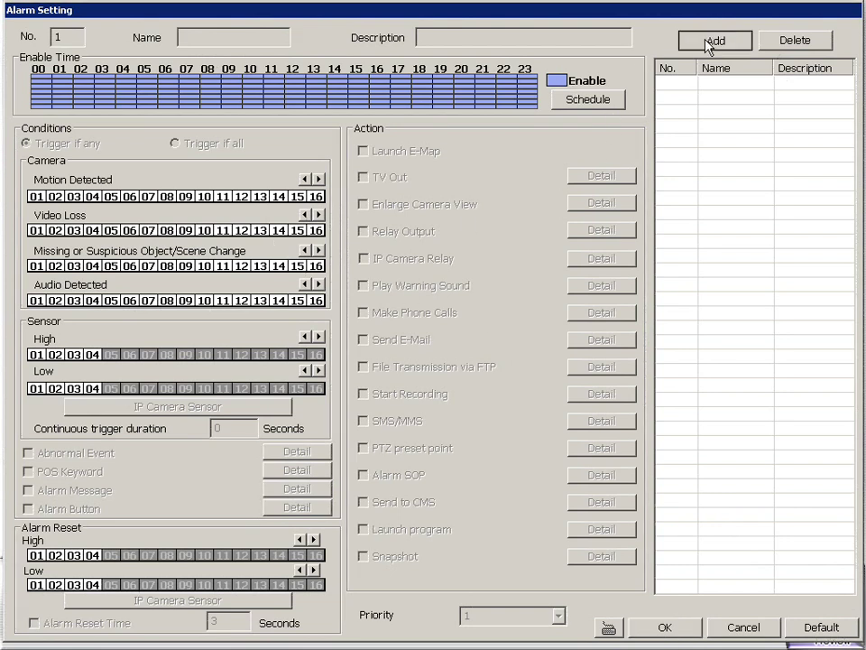
left_click(711, 42)
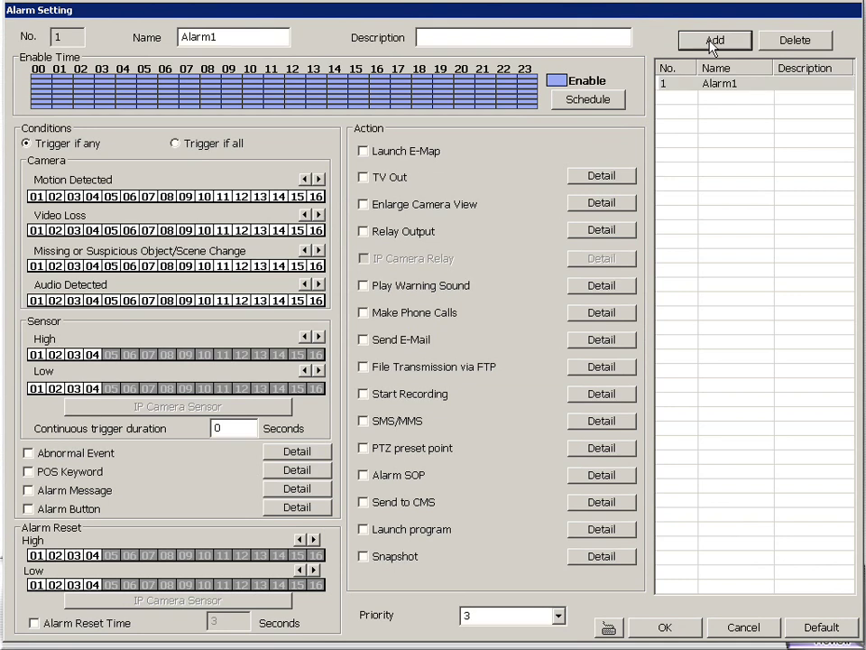
left_click(714, 85)
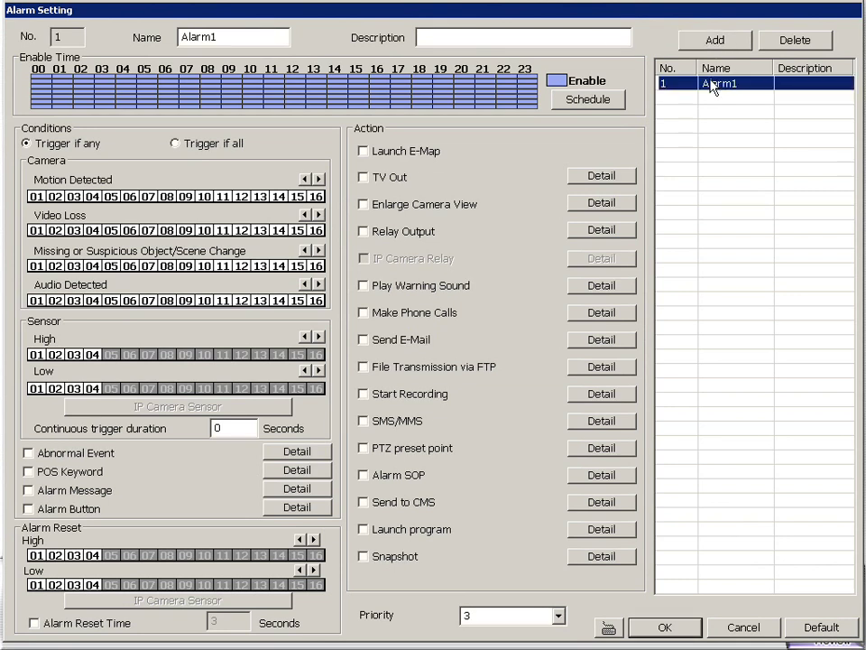
left_click(364, 340)
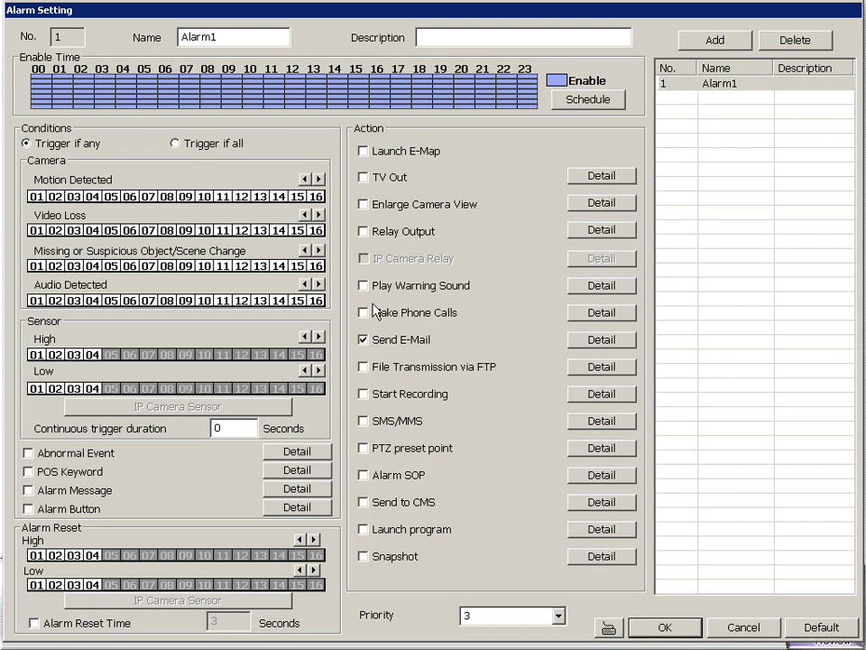
left_click(36, 197)
Re-enable Sunday hour 00 so Alarm1's schedule covers the whole week.
left_click(593, 101)
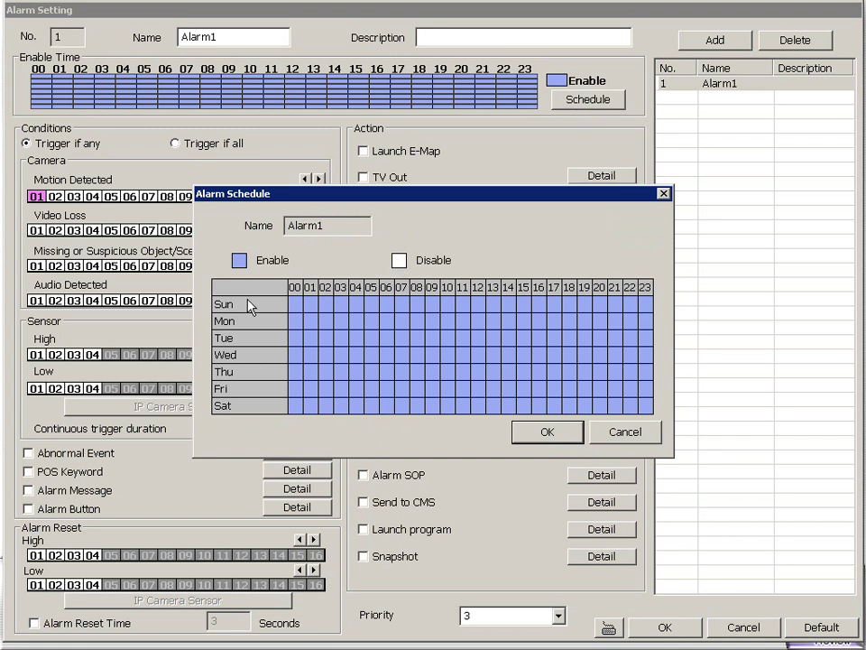
left_click(300, 304)
left_click(547, 431)
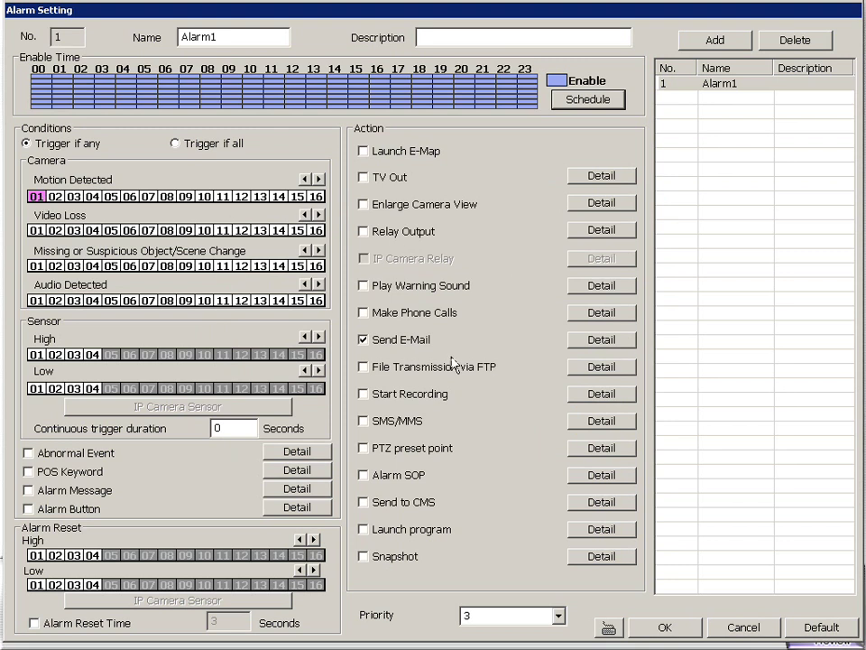
left_click(602, 339)
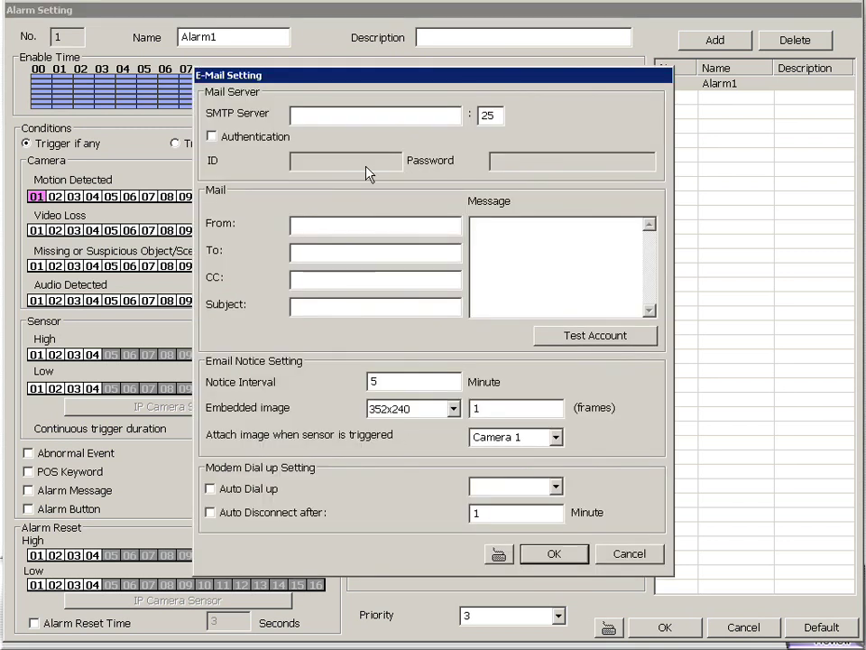
left_click(556, 561)
left_click(413, 410)
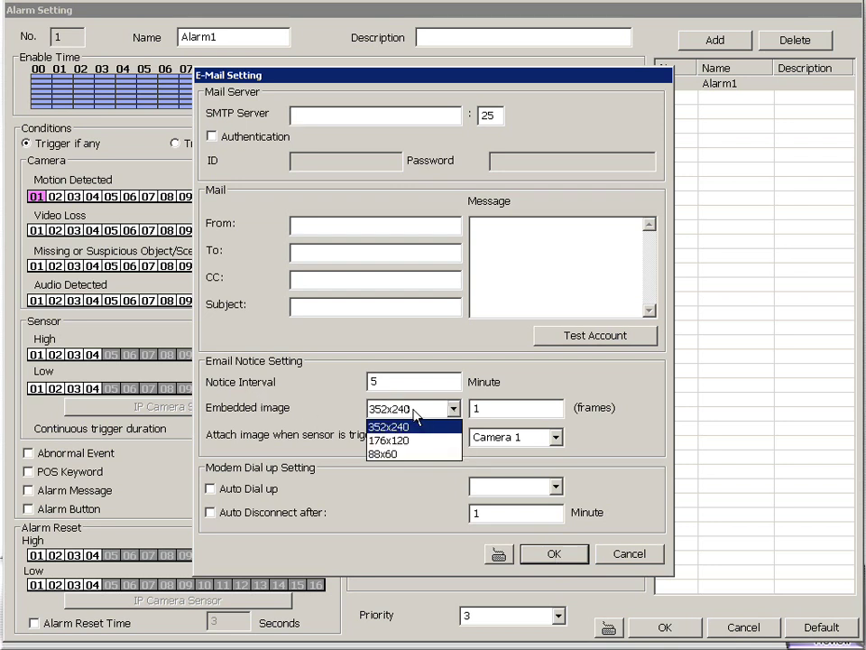
left_click(413, 416)
left_click(556, 554)
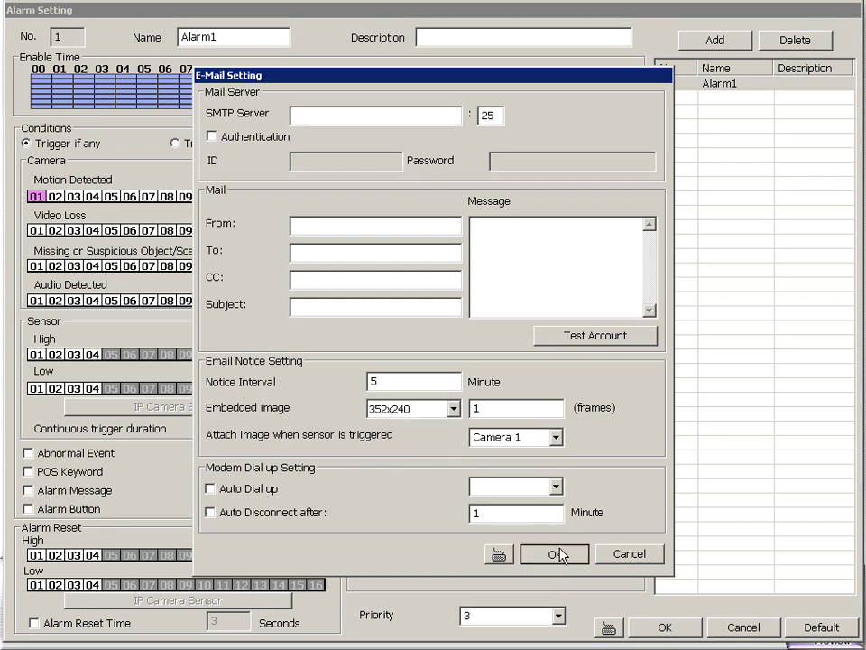
left_click(450, 349)
left_click(623, 547)
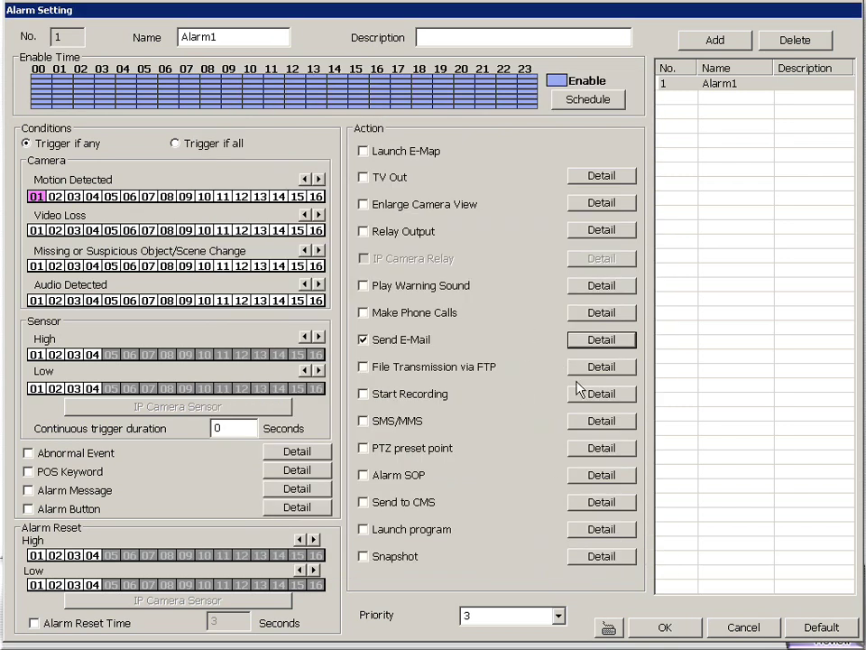
left_click(364, 369)
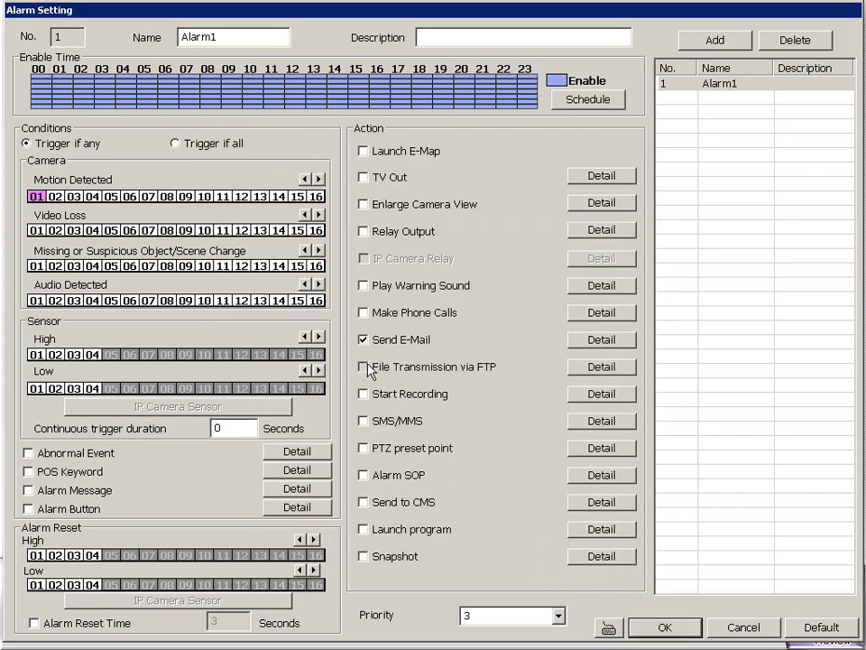
left_click(596, 369)
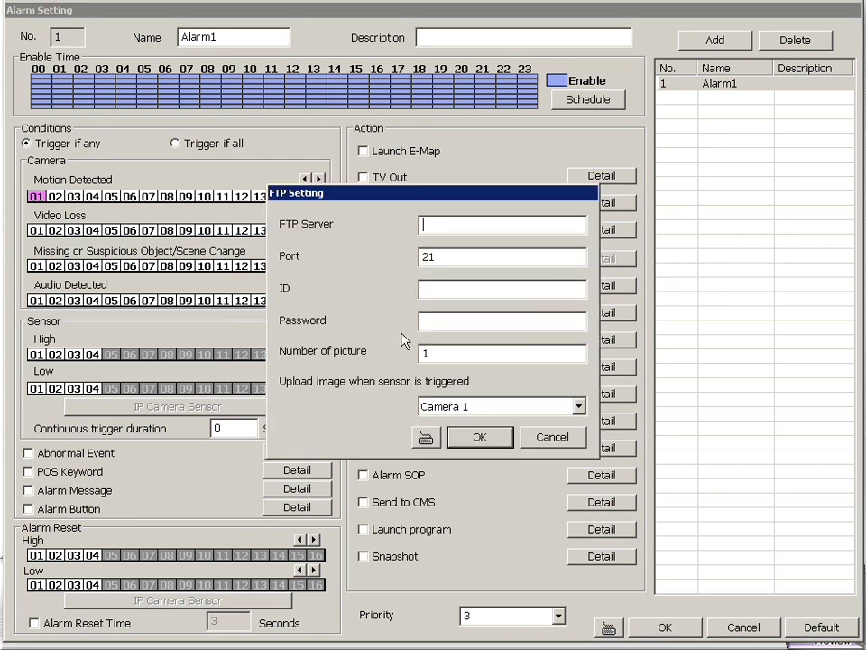
double_click(443, 353)
left_click(460, 406)
left_click(460, 408)
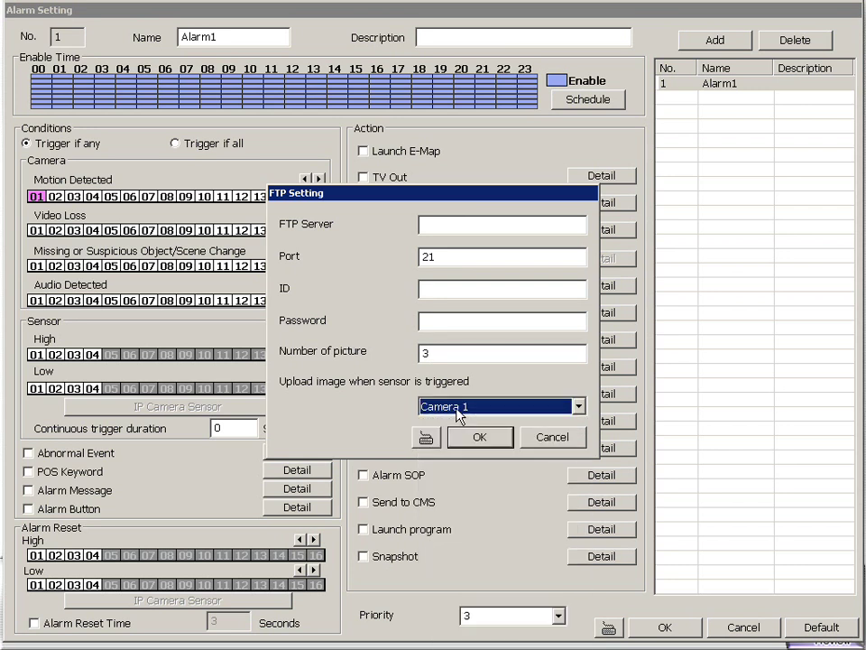
left_click(531, 437)
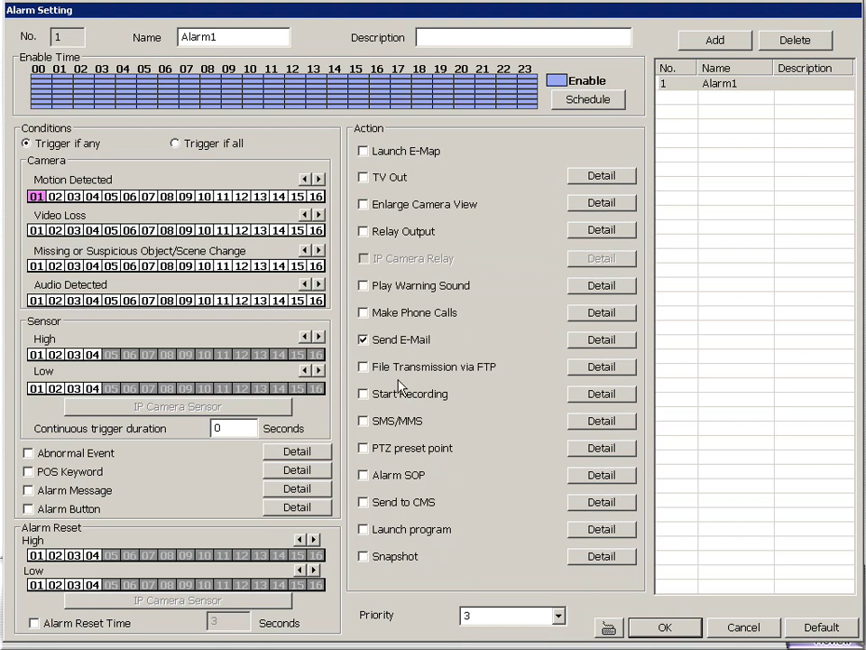
Check the Launch program option's details, then turn it off again.
left_click(377, 534)
left_click(572, 532)
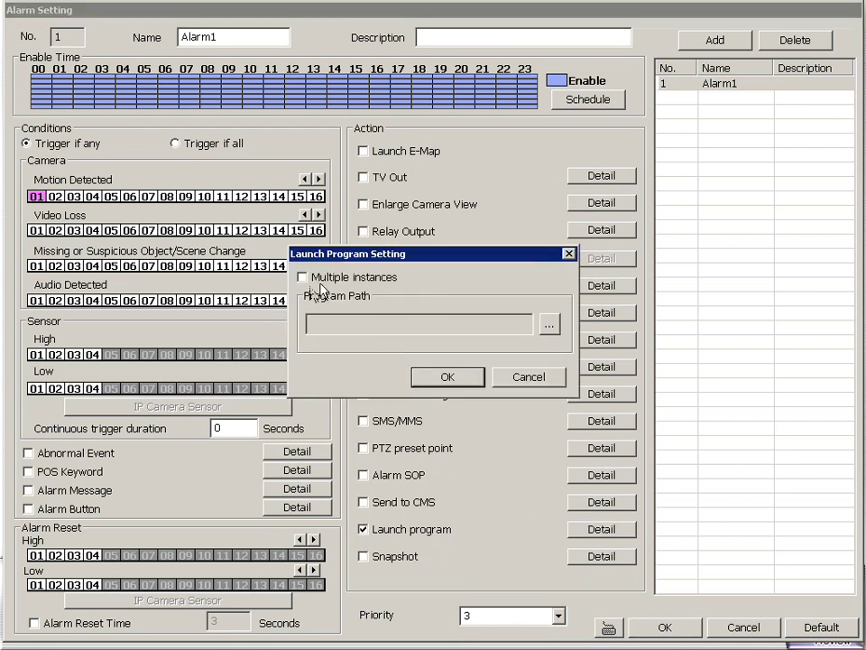
left_click(460, 376)
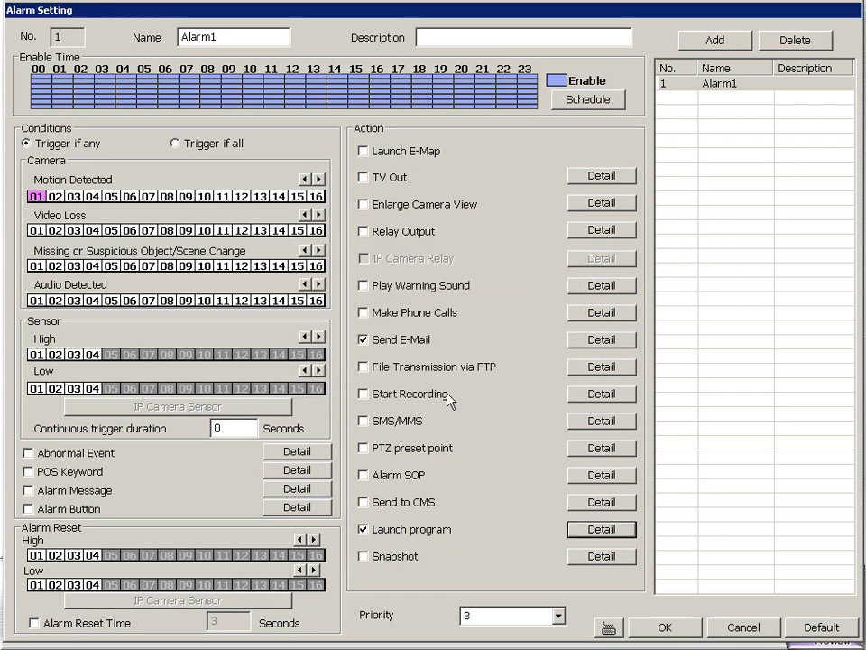
left_click(394, 529)
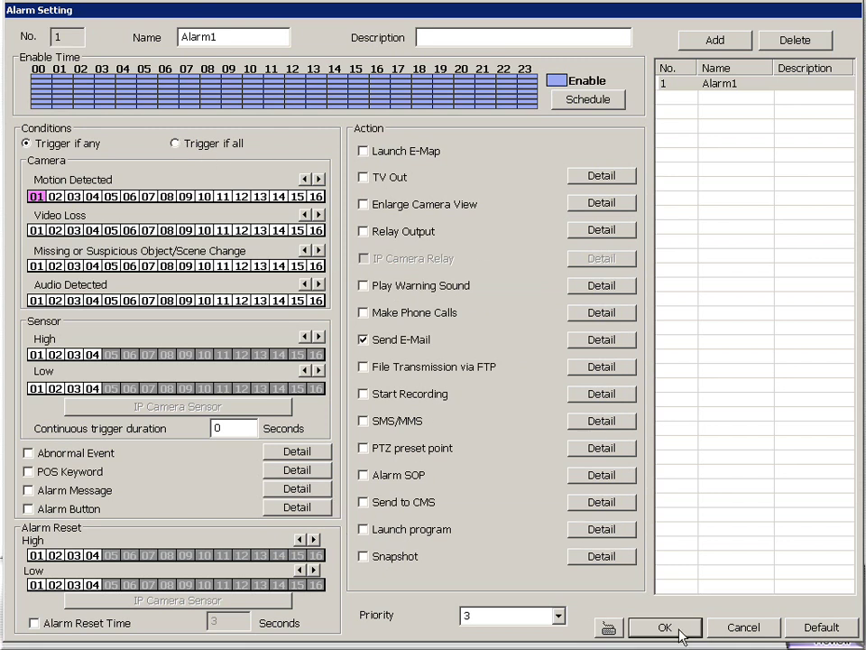
Delete Alarm1, then close the alarm settings and setup.
left_click(686, 85)
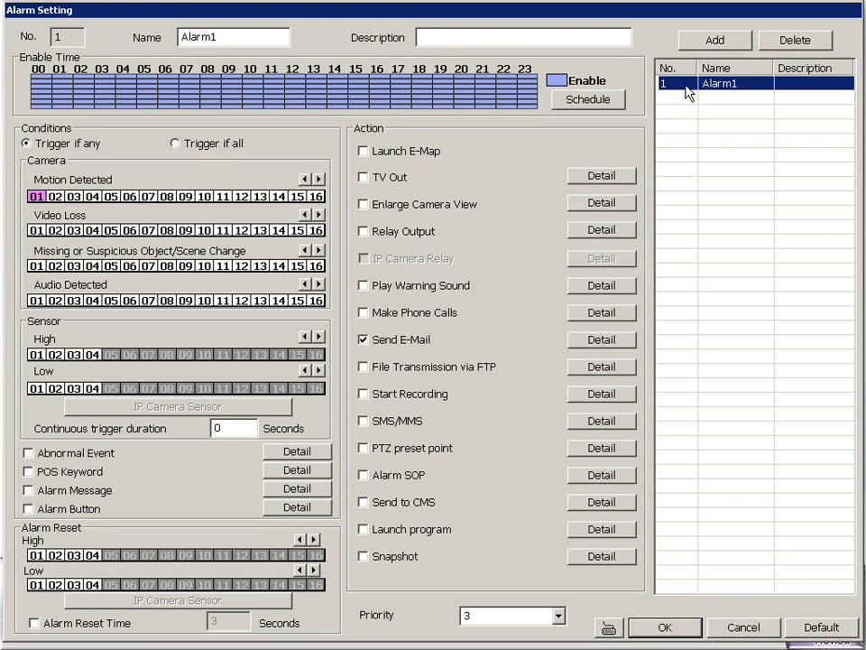
left_click(798, 40)
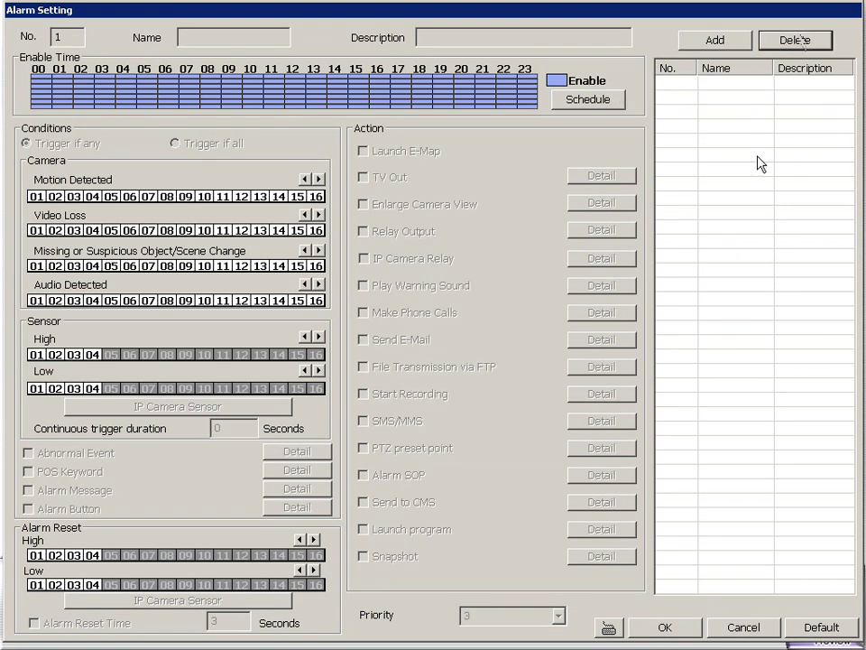
left_click(665, 627)
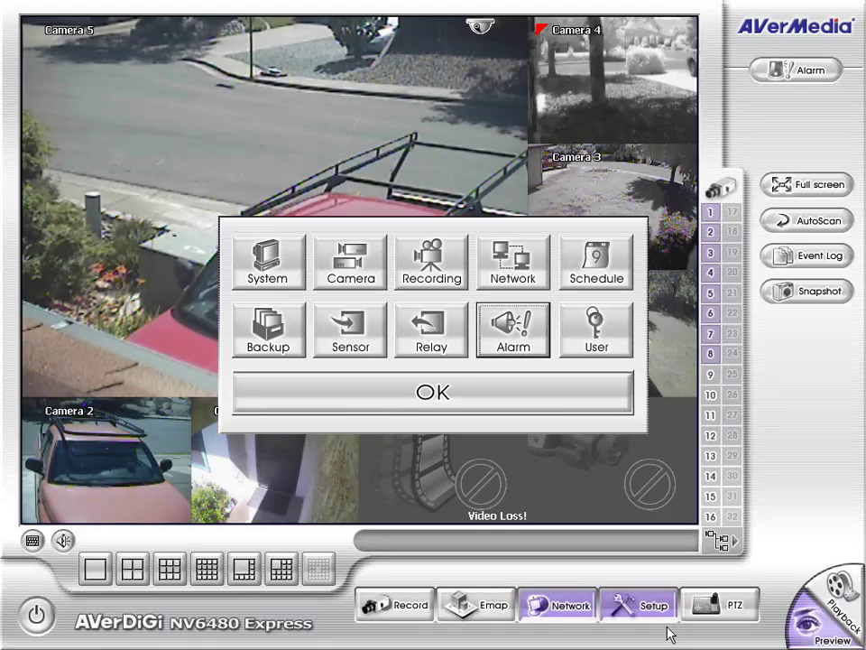
left_click(501, 406)
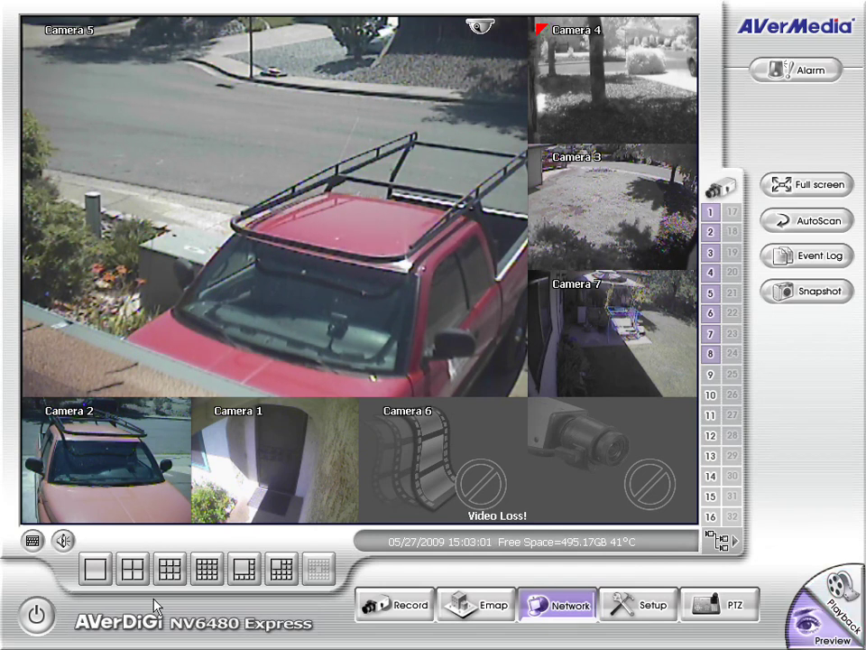
Bring up the Windows Start menu.
key("super")
key("super")
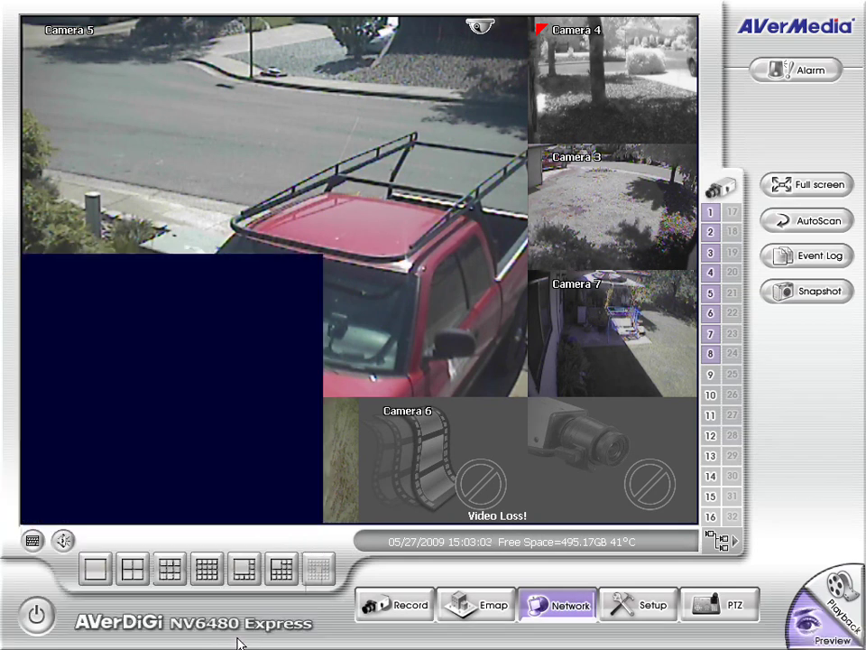